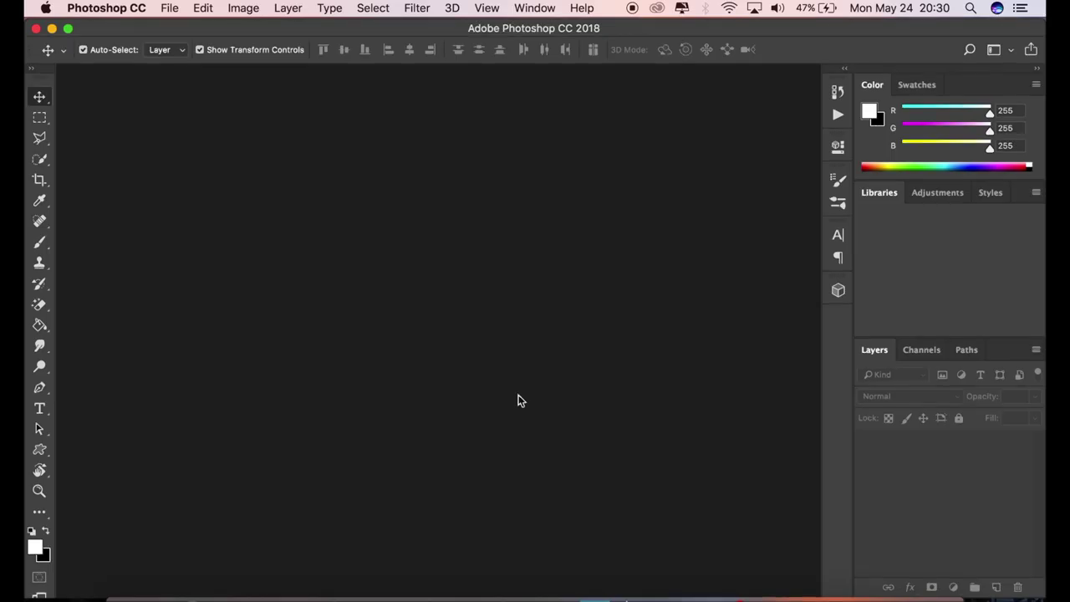
Open the portrait photo IMG_0012.JPG from the Desktop folder.
left_click(169, 8)
left_click(173, 31)
left_click(170, 7)
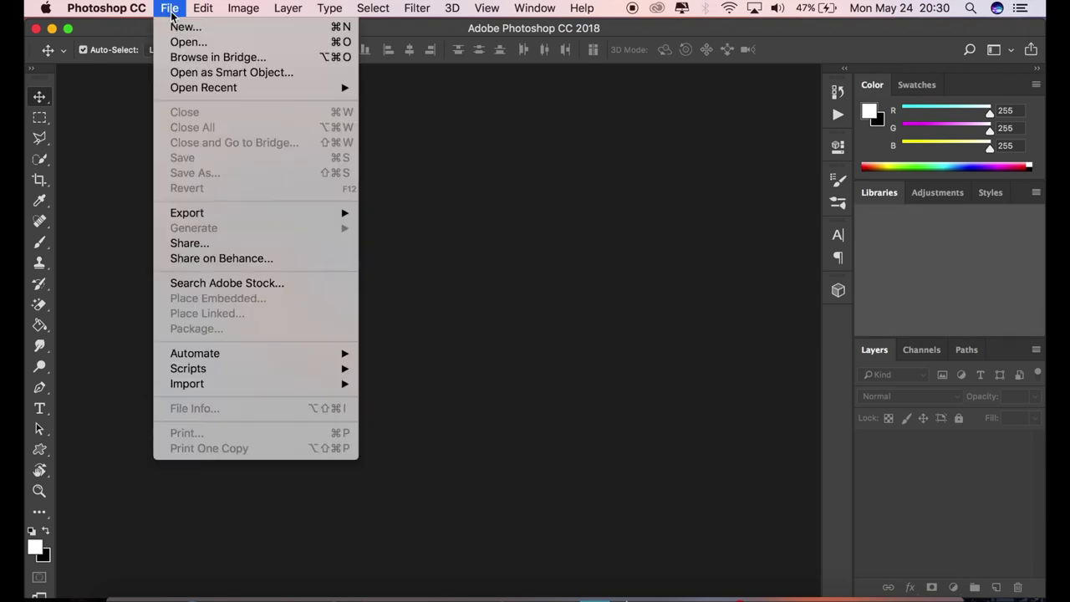
left_click(187, 47)
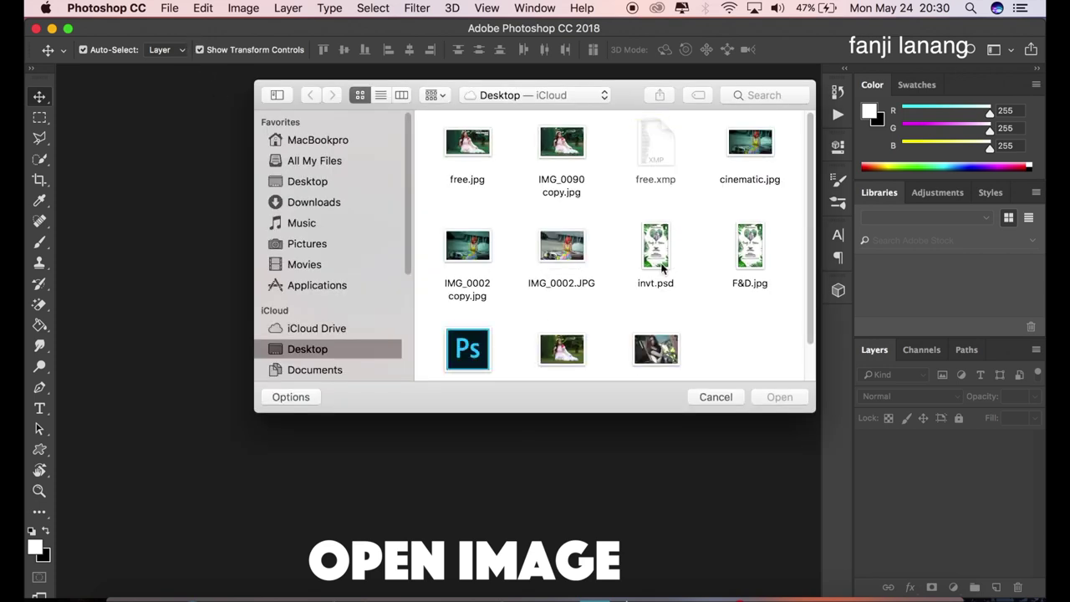
left_click(660, 349)
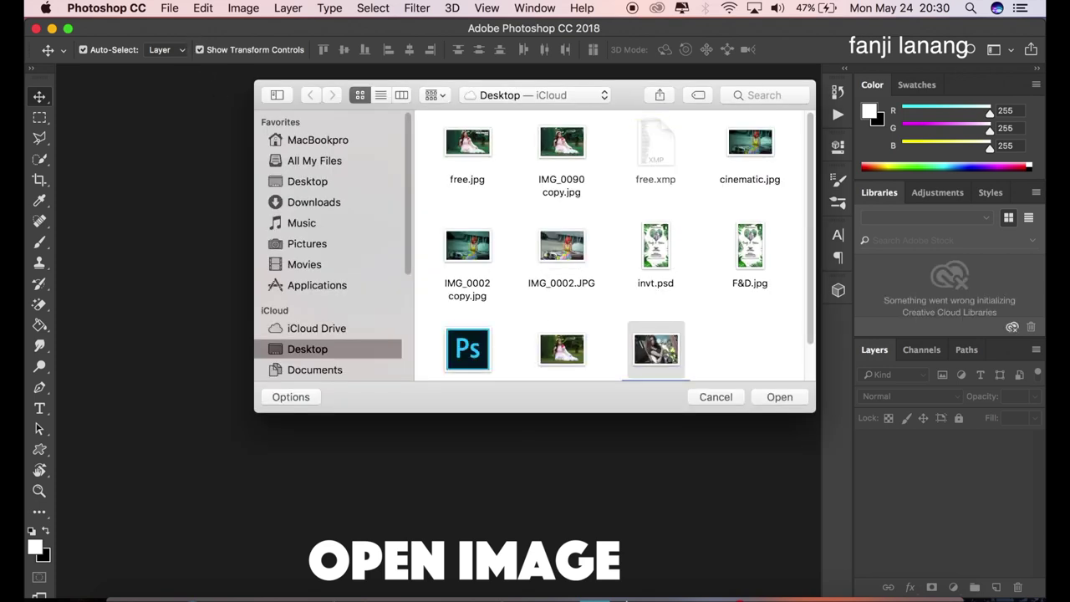
double_click(659, 347)
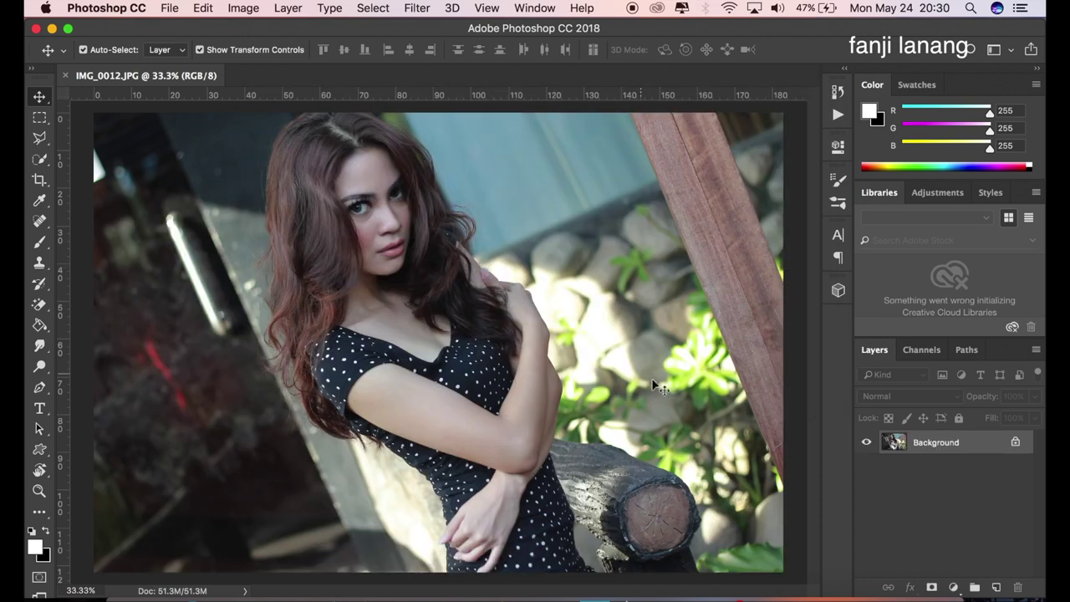
Duplicate the Background layer, then select all and copy the Green channel.
left_click_drag(929, 446, 998, 588)
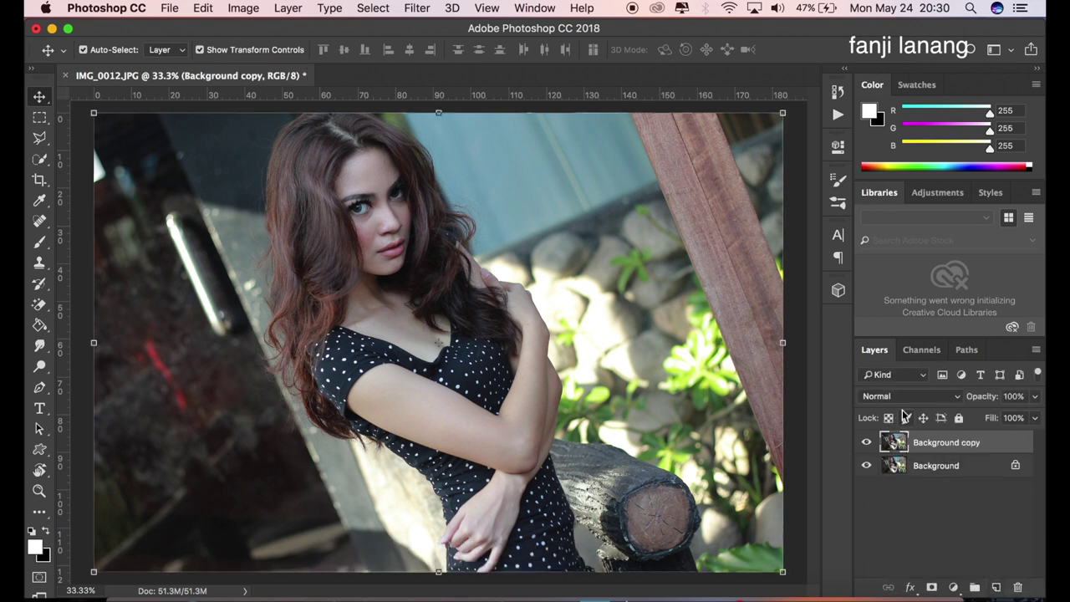
left_click(913, 354)
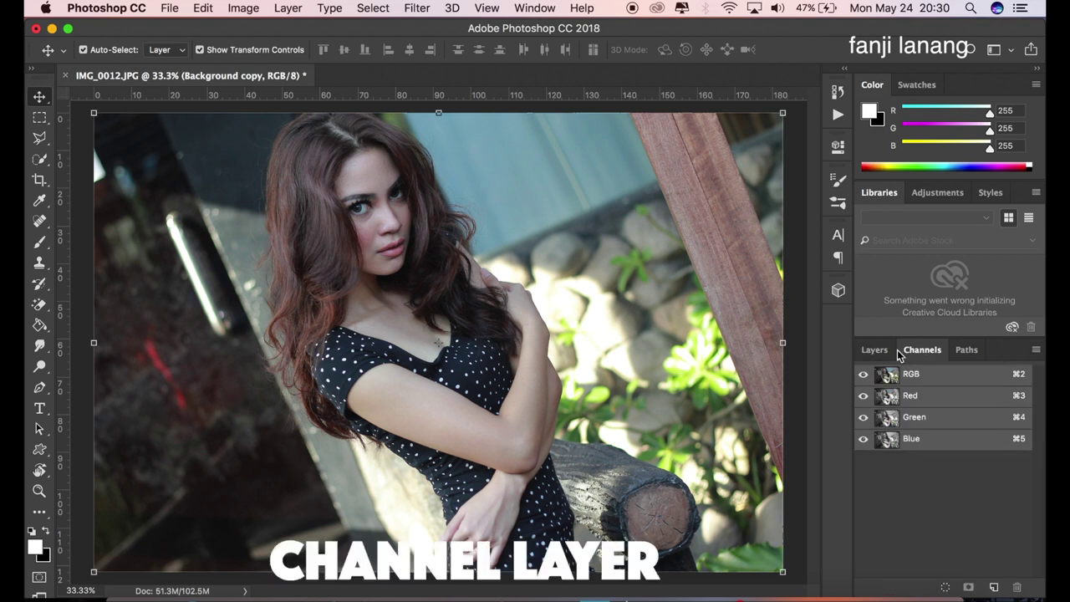
left_click(935, 416)
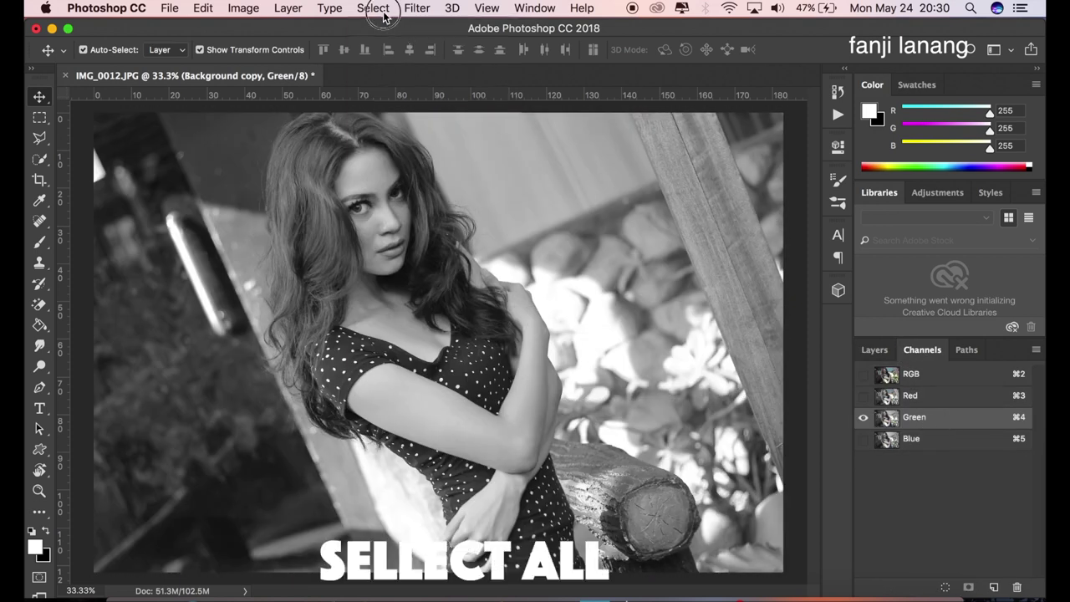
left_click(376, 8)
left_click(389, 28)
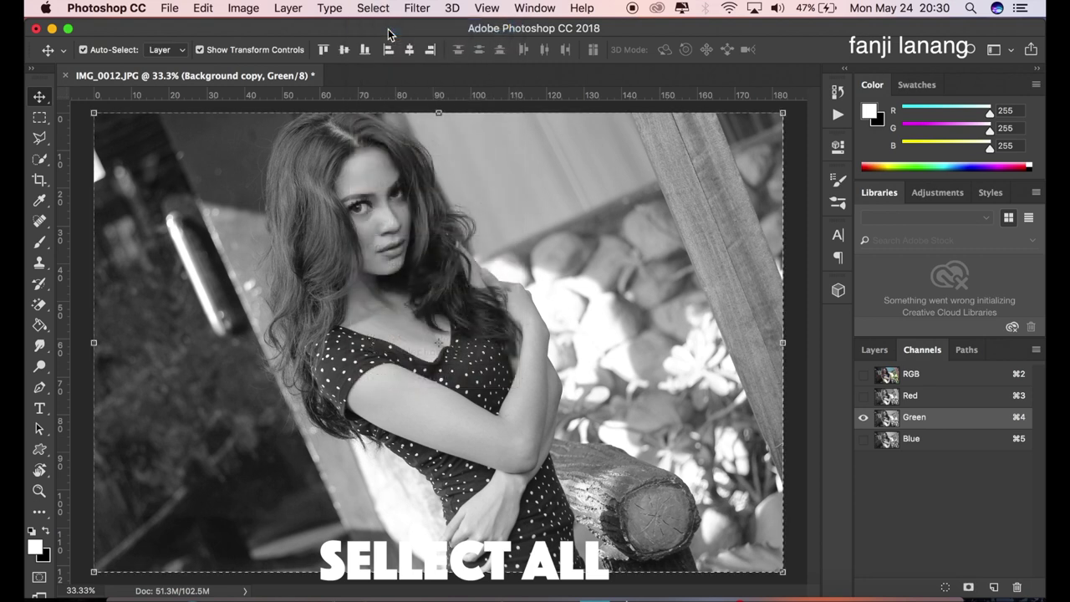
left_click(203, 7)
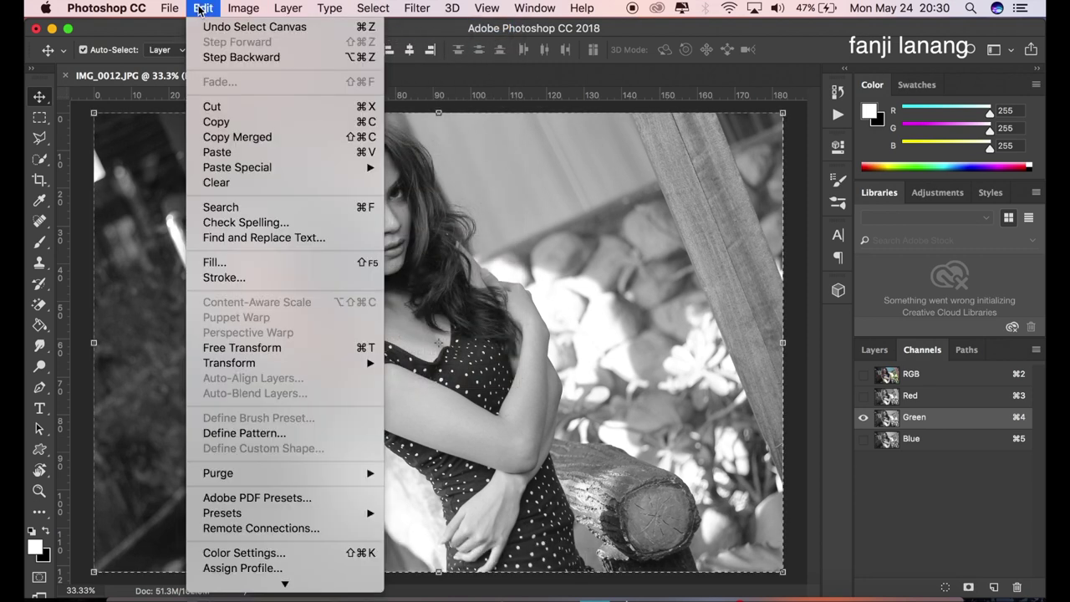
left_click(216, 122)
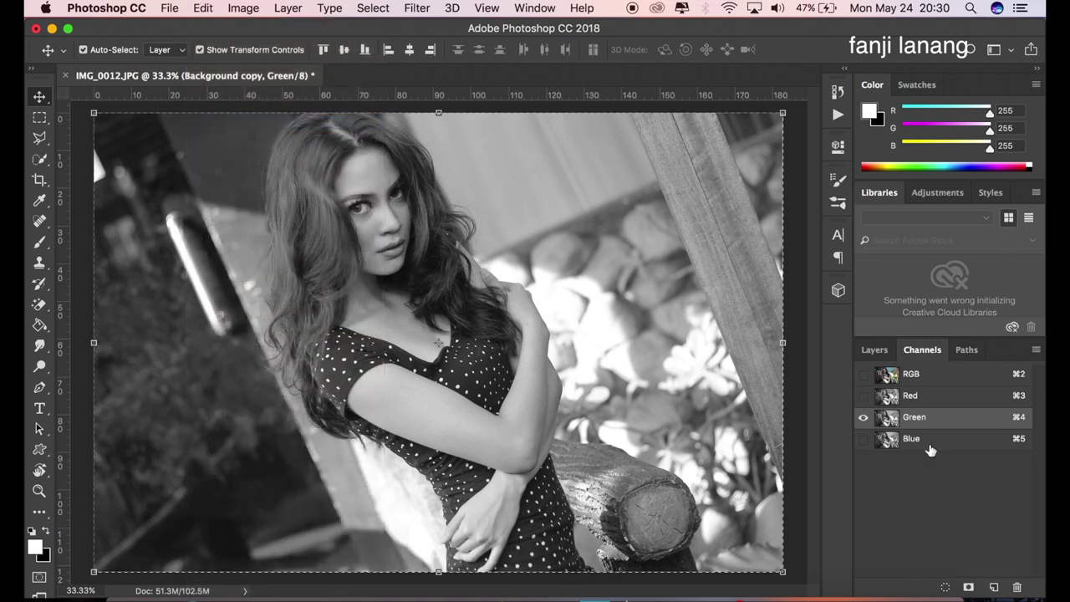
Paste the Green data into the Blue channel, return to RGB and Layers, and deselect.
left_click(930, 442)
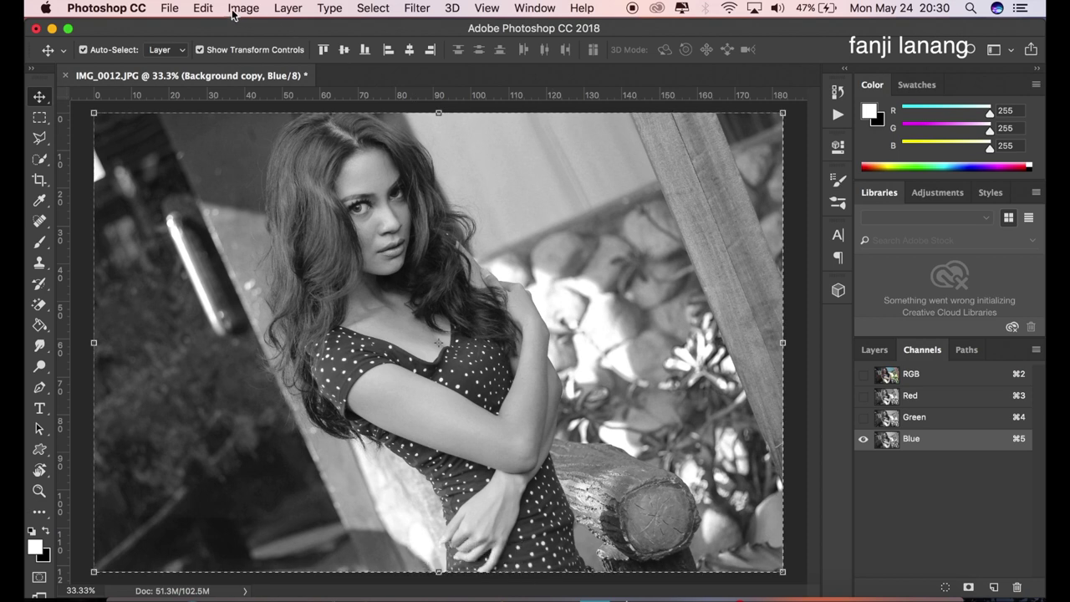
left_click(203, 8)
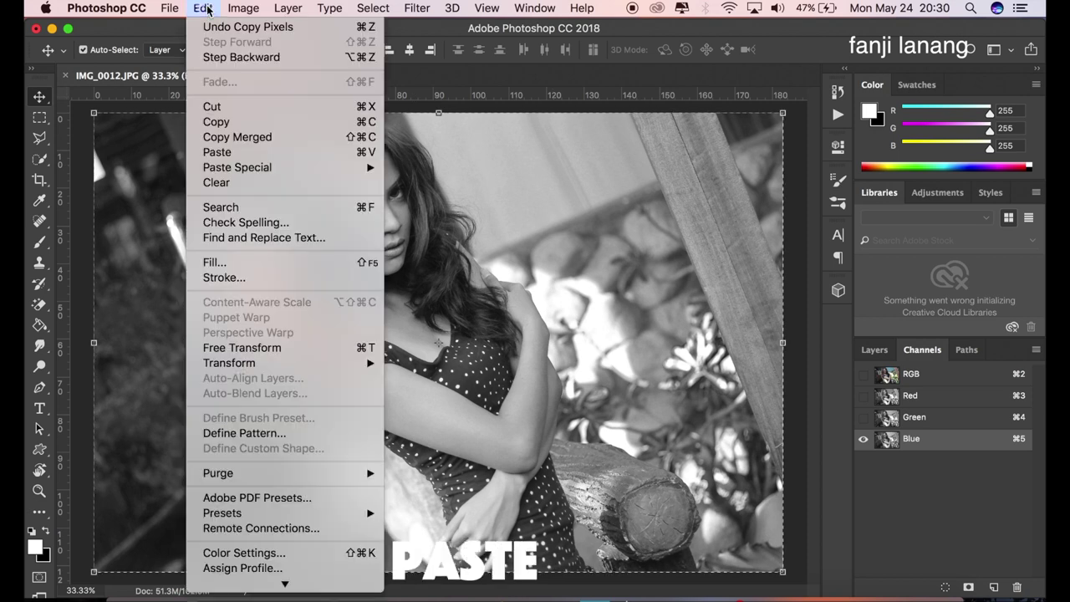
left_click(231, 158)
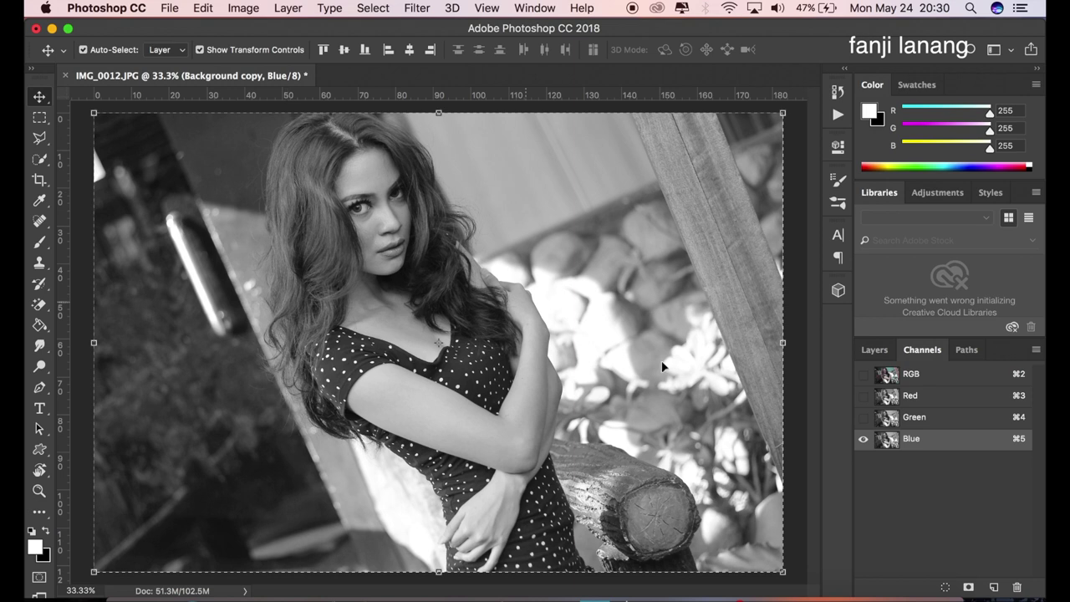
left_click(912, 374)
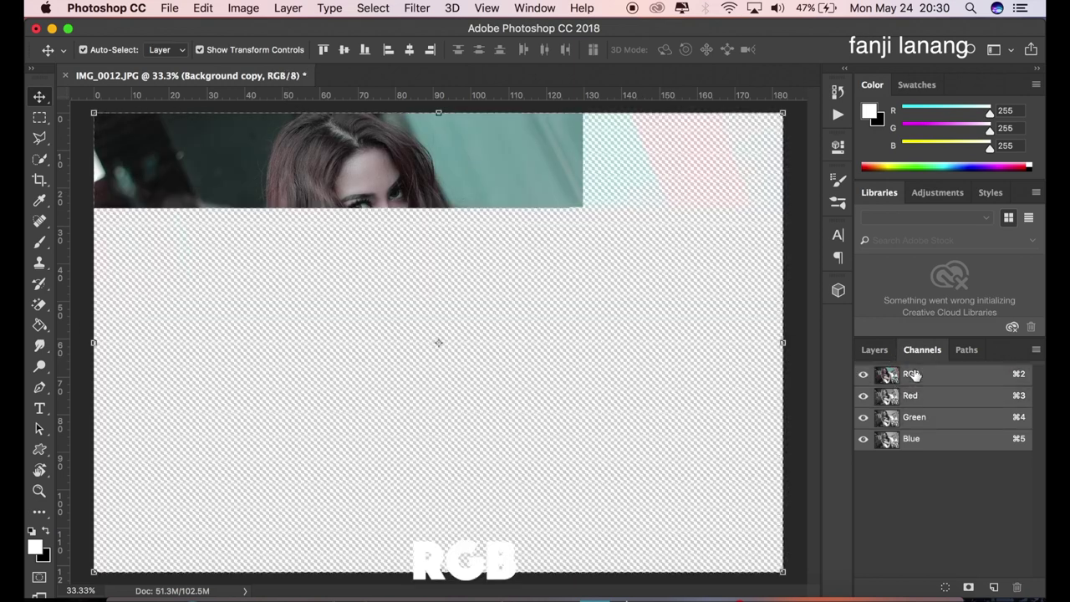
left_click(887, 350)
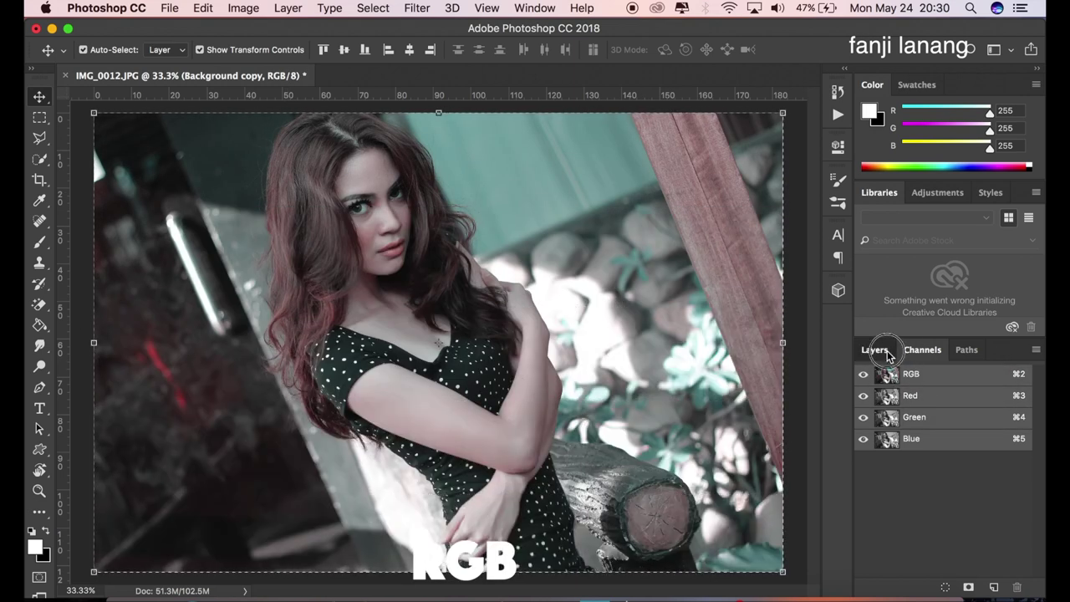
left_click(373, 8)
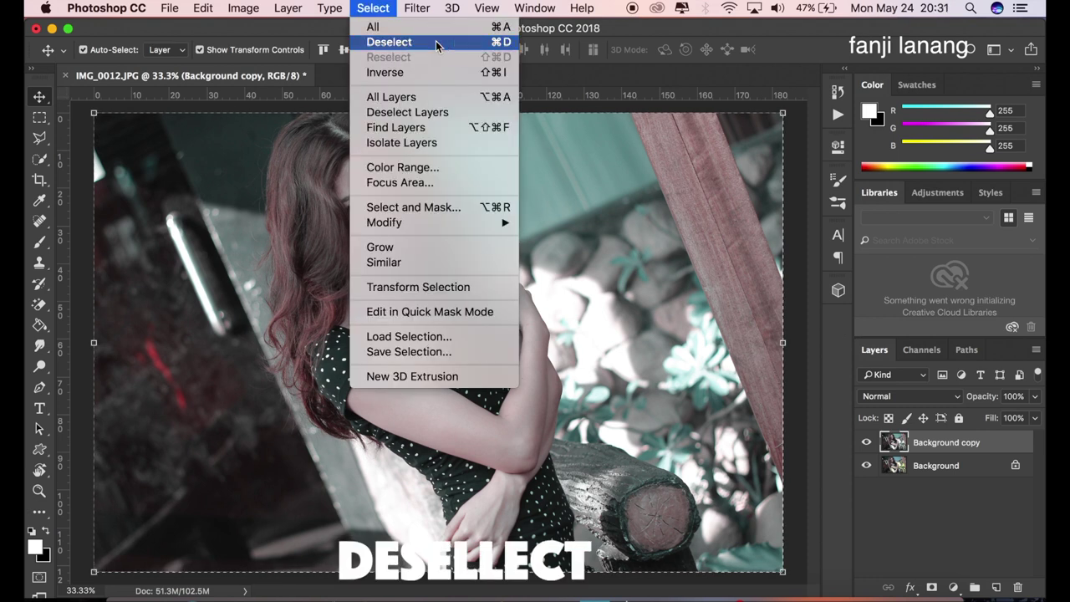
left_click(436, 44)
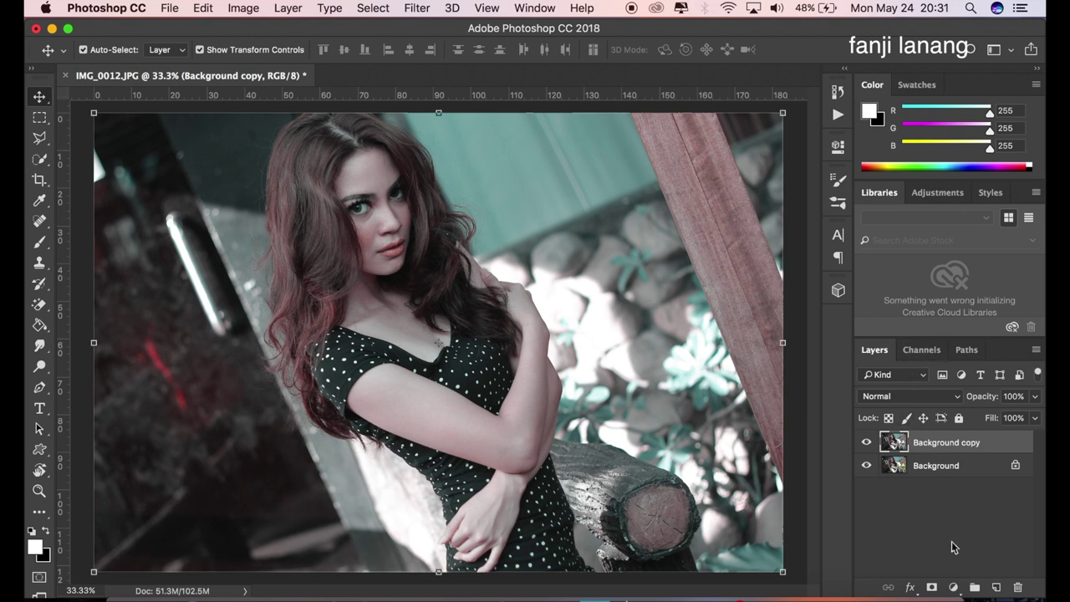
Add a reversed, radial Gradient Fill layer using the Neutral Density preset.
left_click(956, 588)
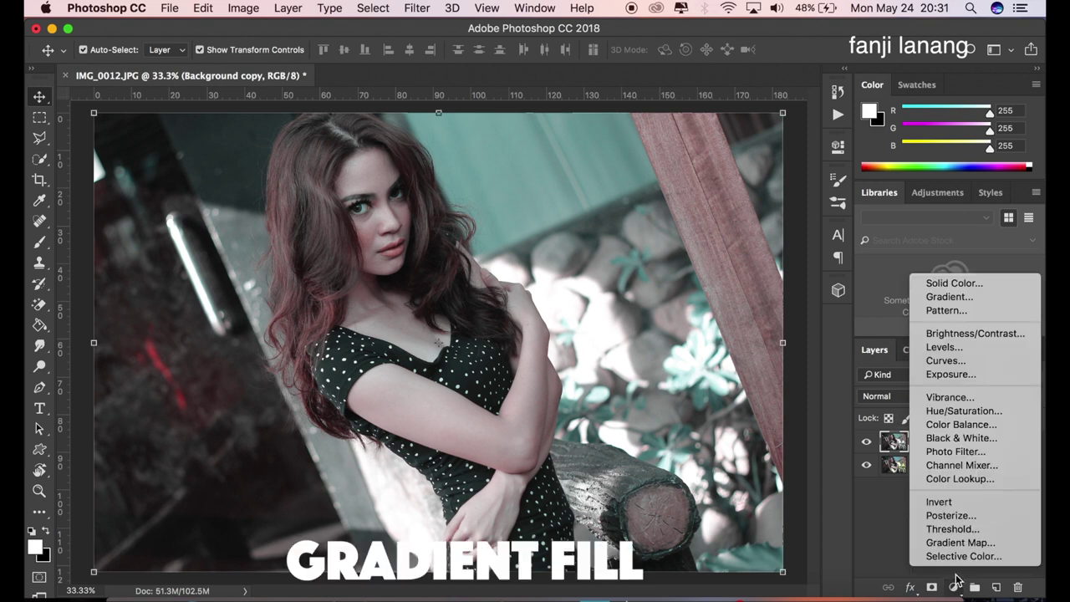
left_click(909, 308)
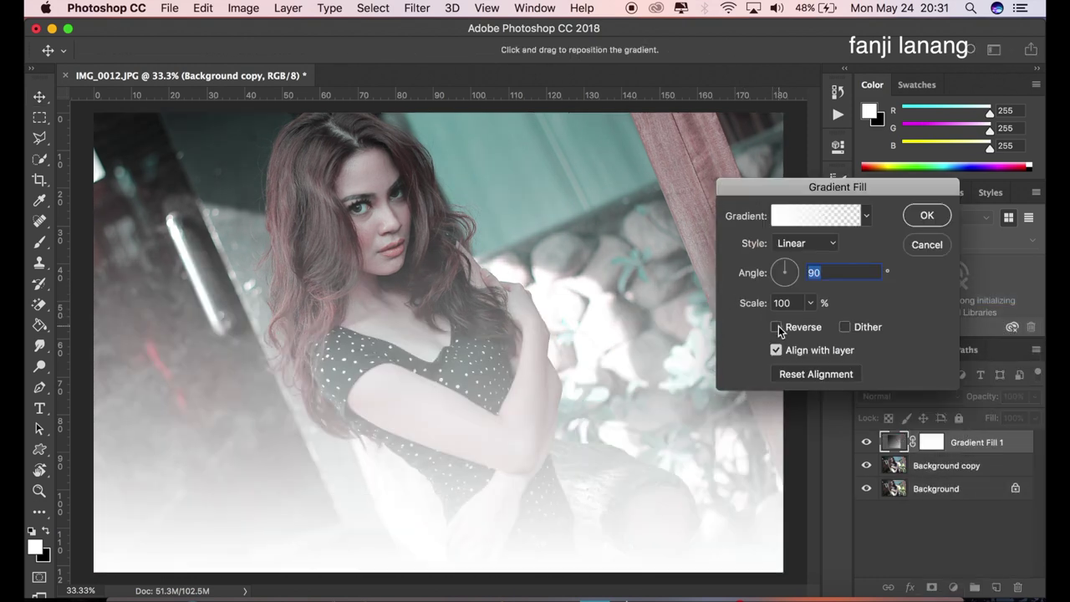
left_click(777, 327)
left_click(794, 243)
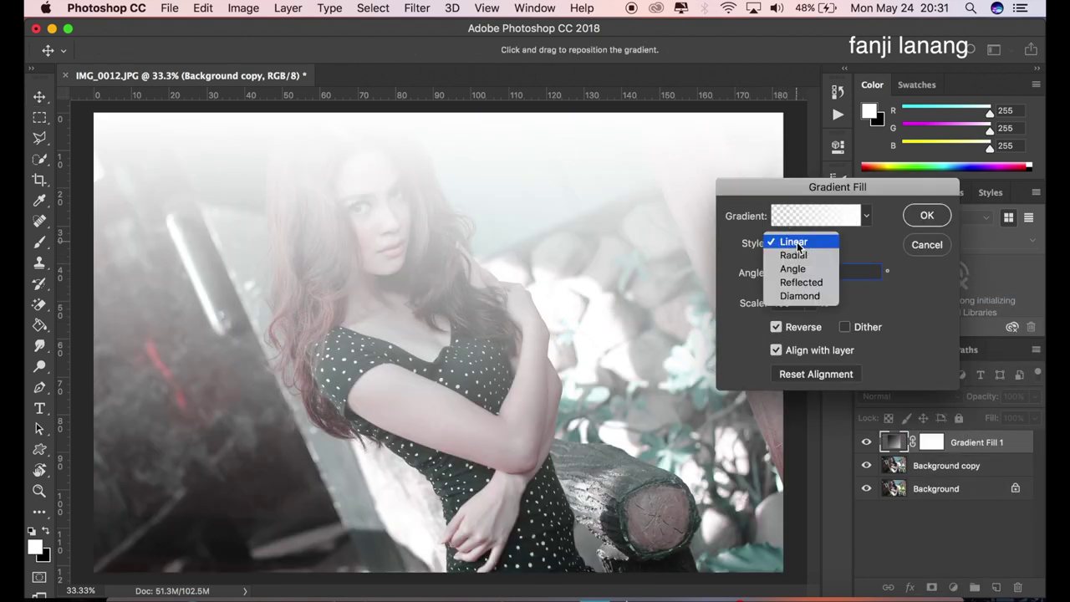
left_click(799, 252)
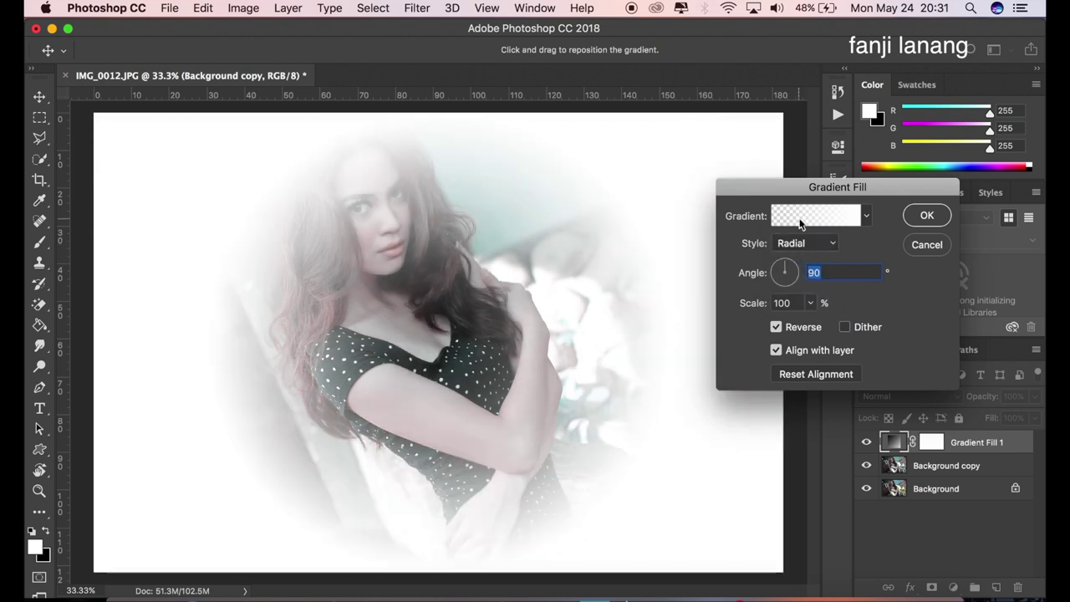
left_click(799, 217)
left_click(784, 161)
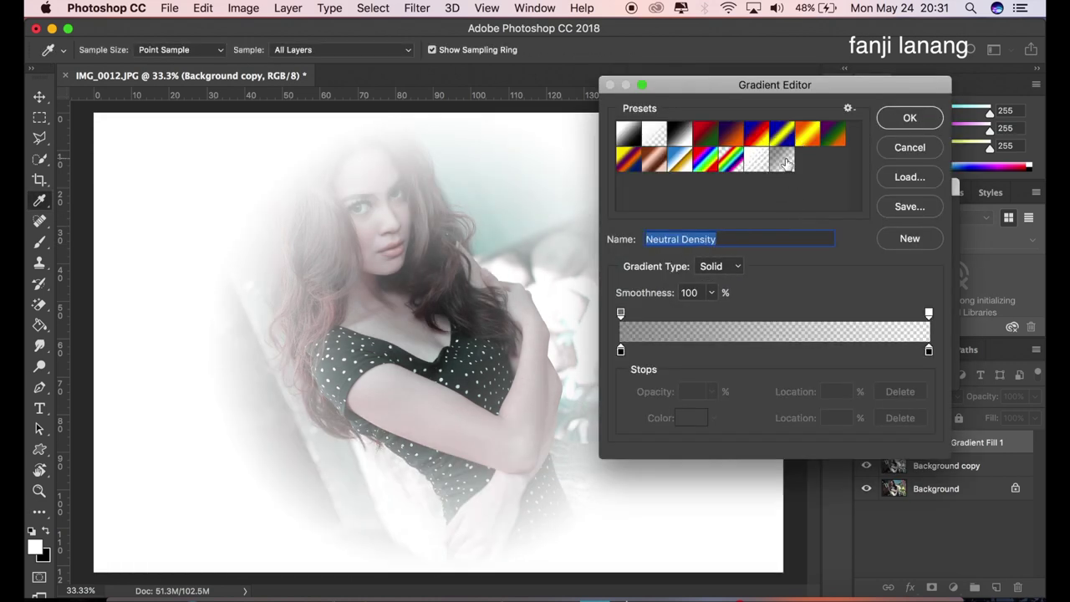
left_click(897, 121)
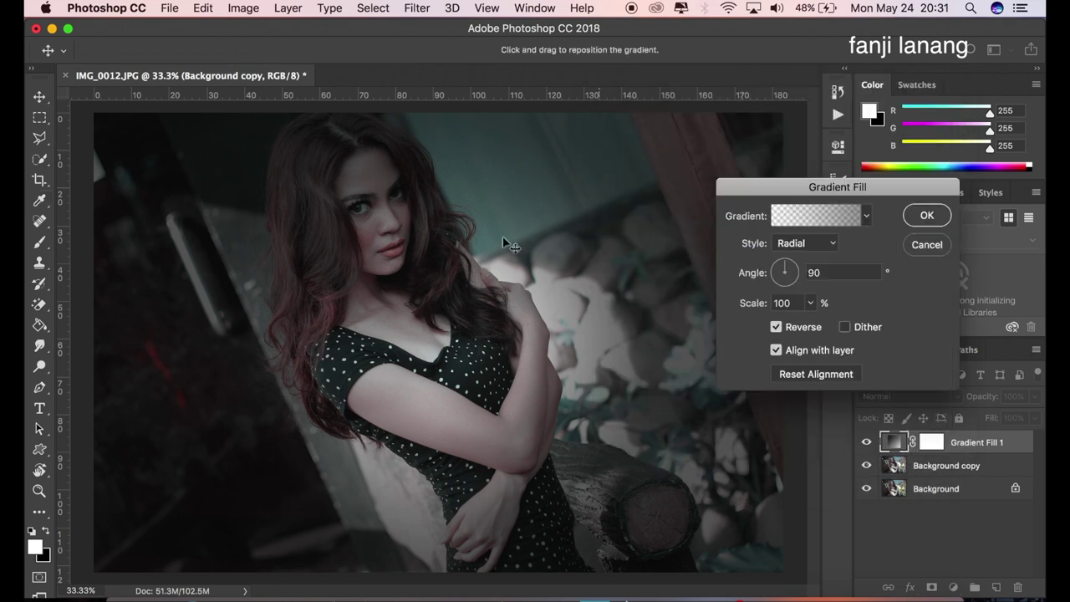
Move the gradient centre up to the face, set angle 25.02° and scale 199%.
left_click_drag(423, 297, 416, 276)
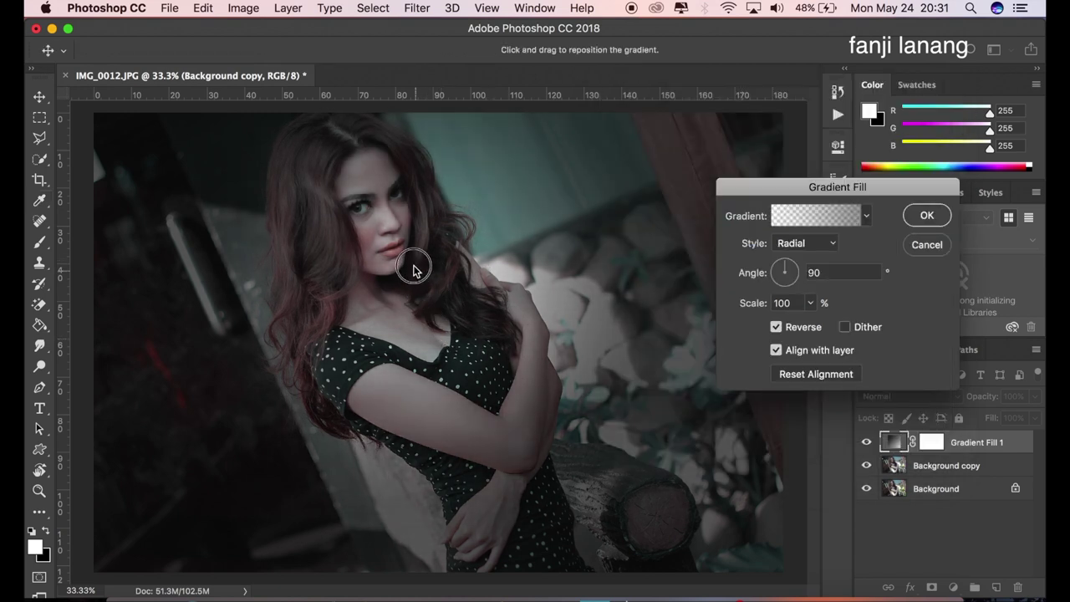
left_click(792, 271)
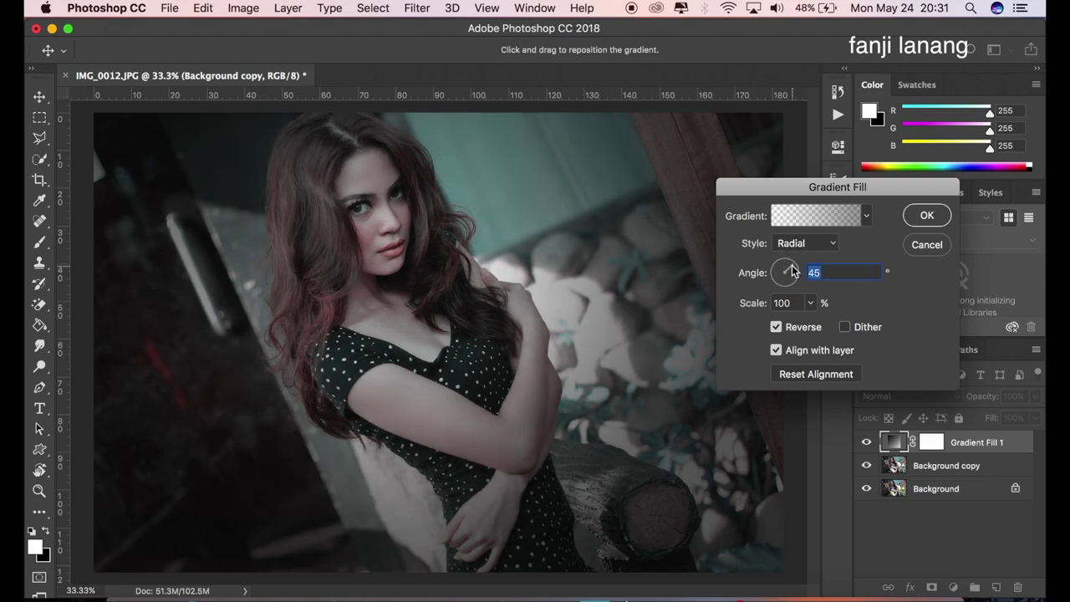
left_click(796, 272)
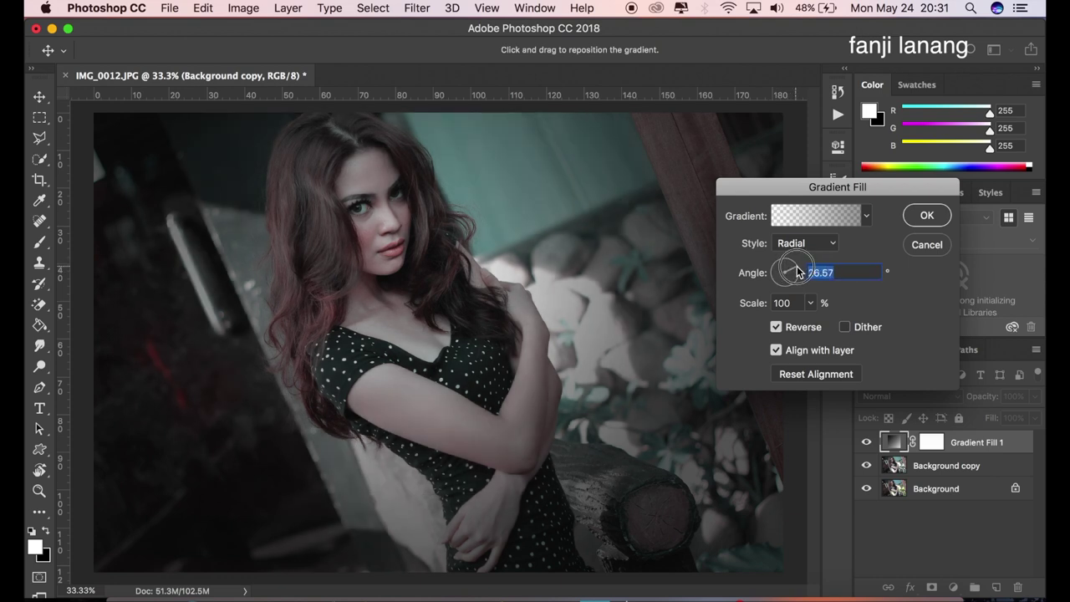
left_click(810, 304)
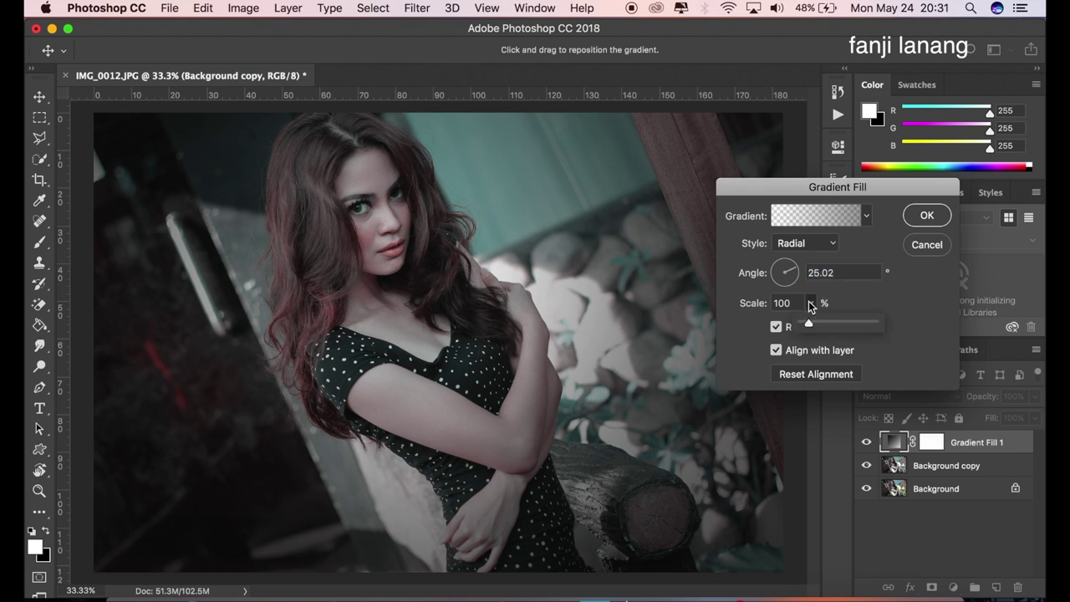
left_click_drag(809, 326, 818, 331)
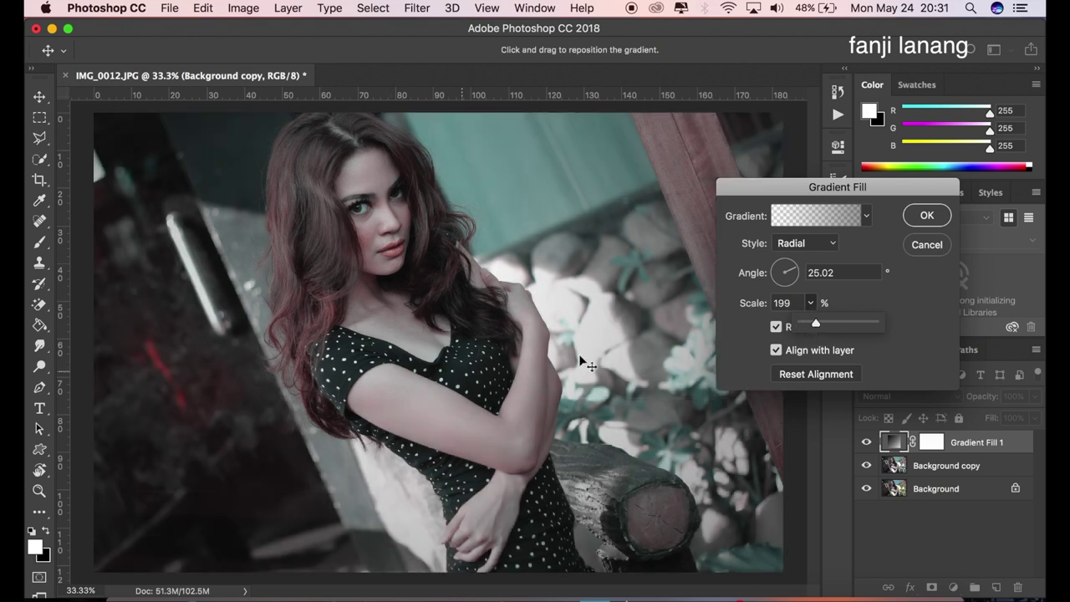
left_click(913, 218)
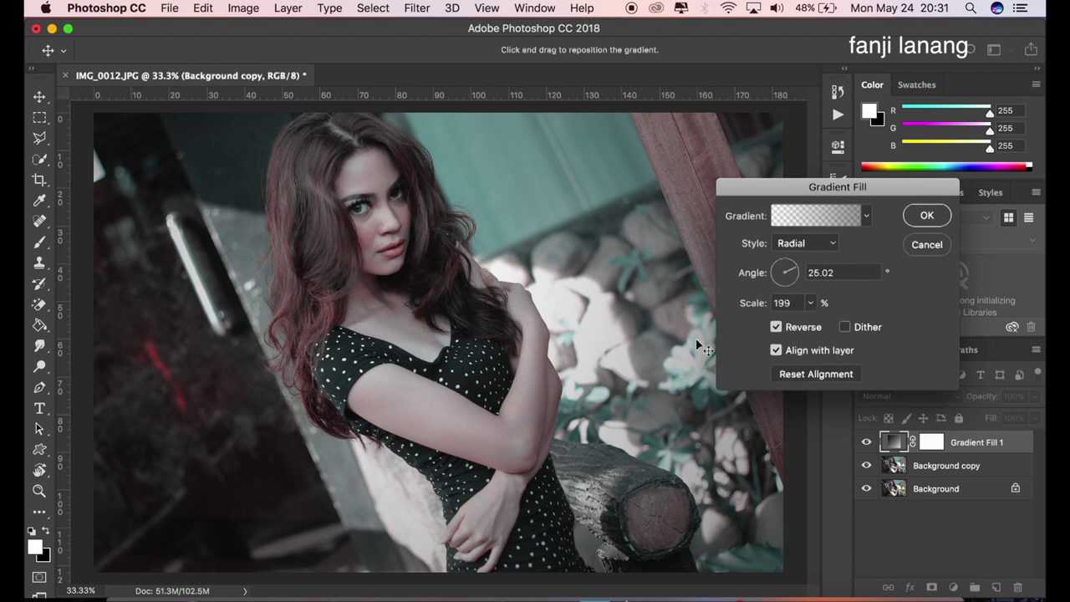
left_click(913, 218)
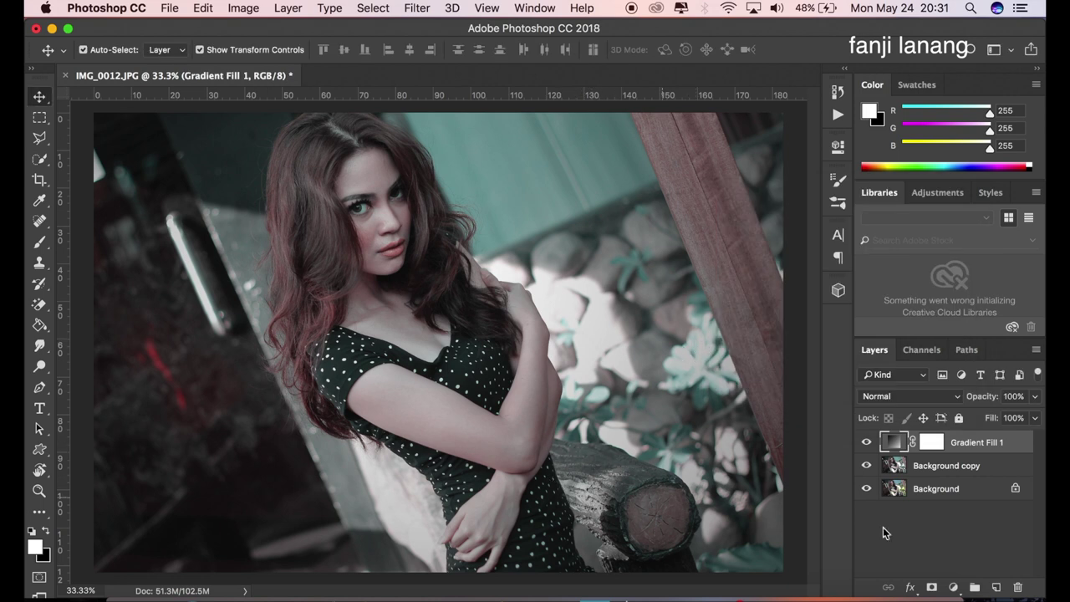
left_click(868, 442)
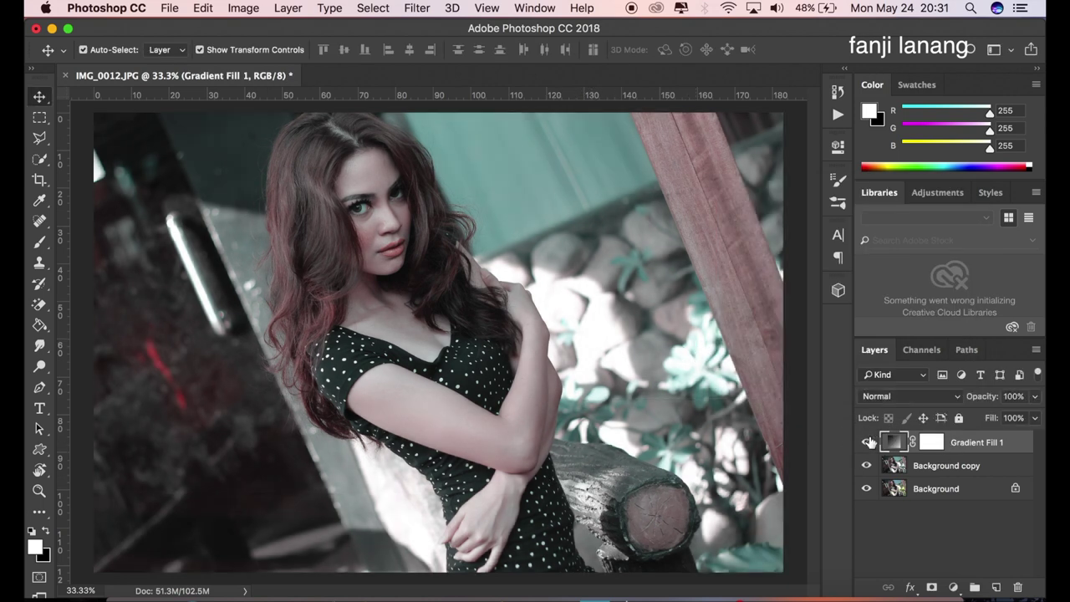
Add a Color Balance layer with Midtones Cyan-Red +10 and Magenta-Green +5.
left_click(869, 442)
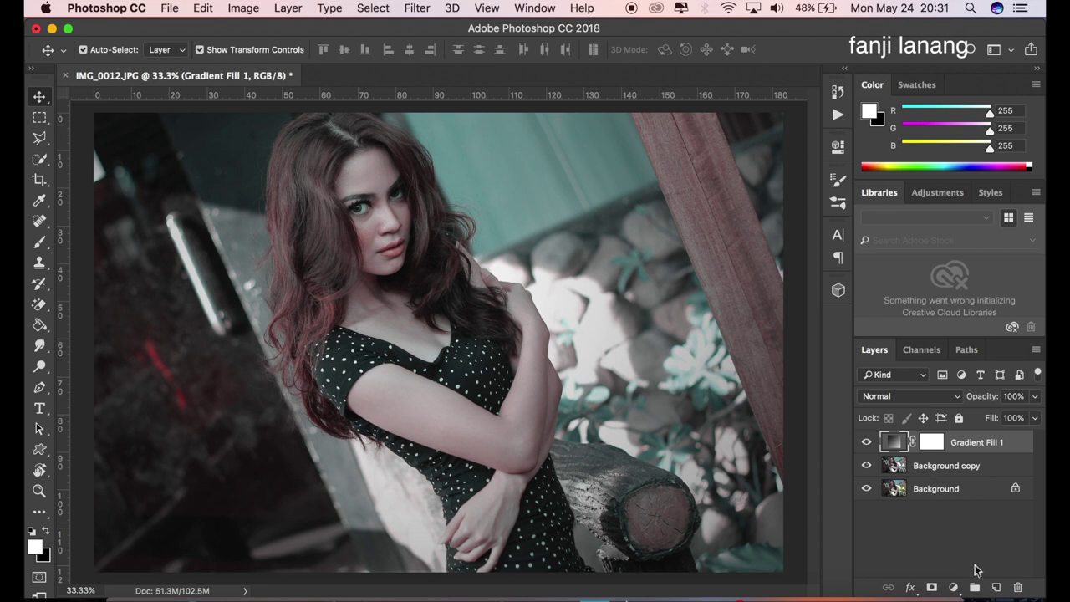
left_click(957, 587)
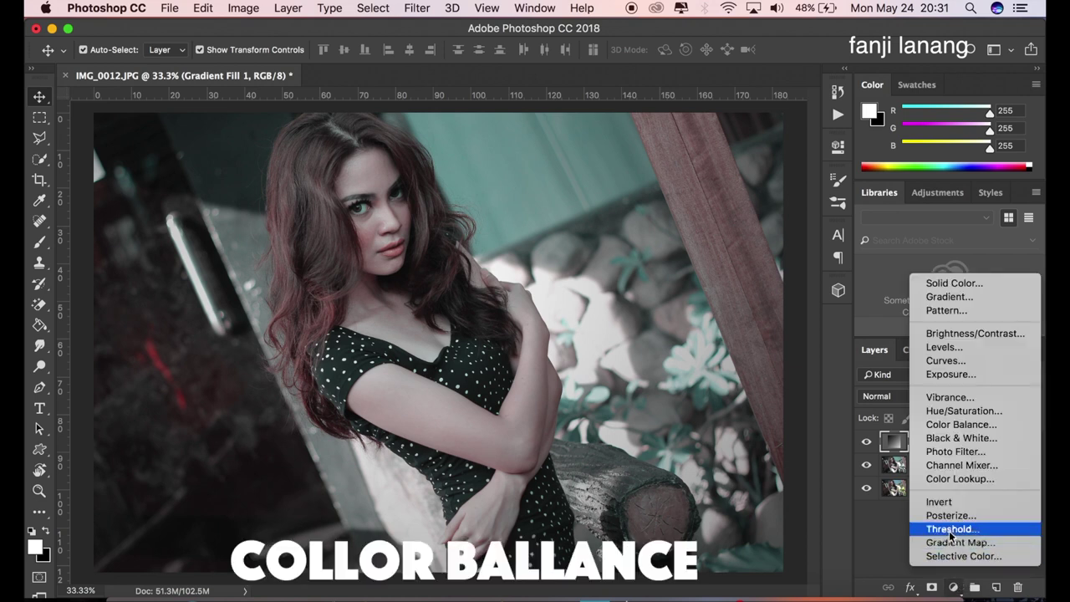
left_click(954, 425)
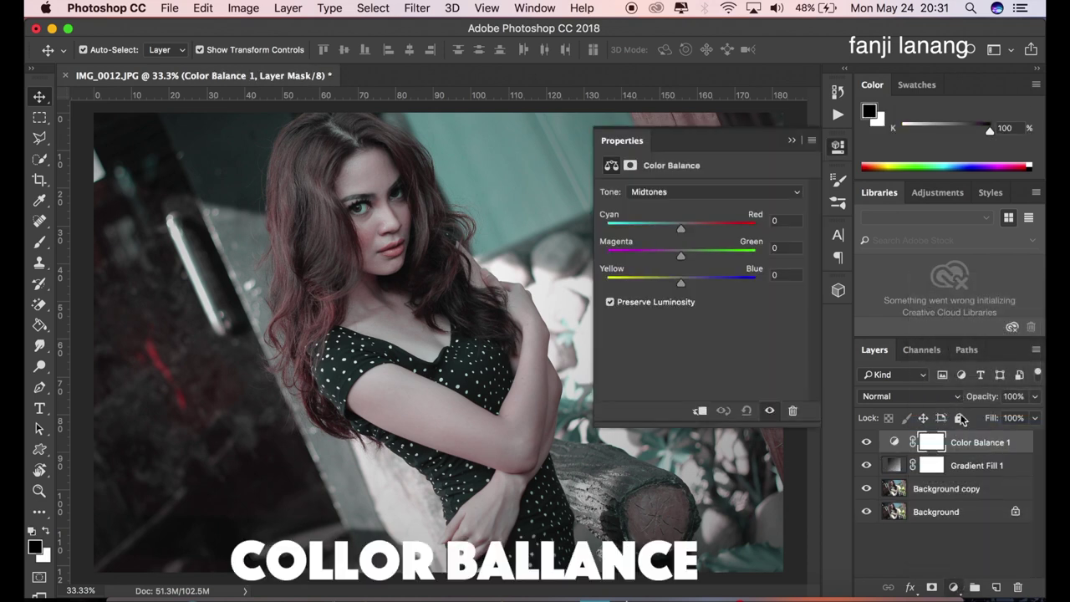
left_click(691, 191)
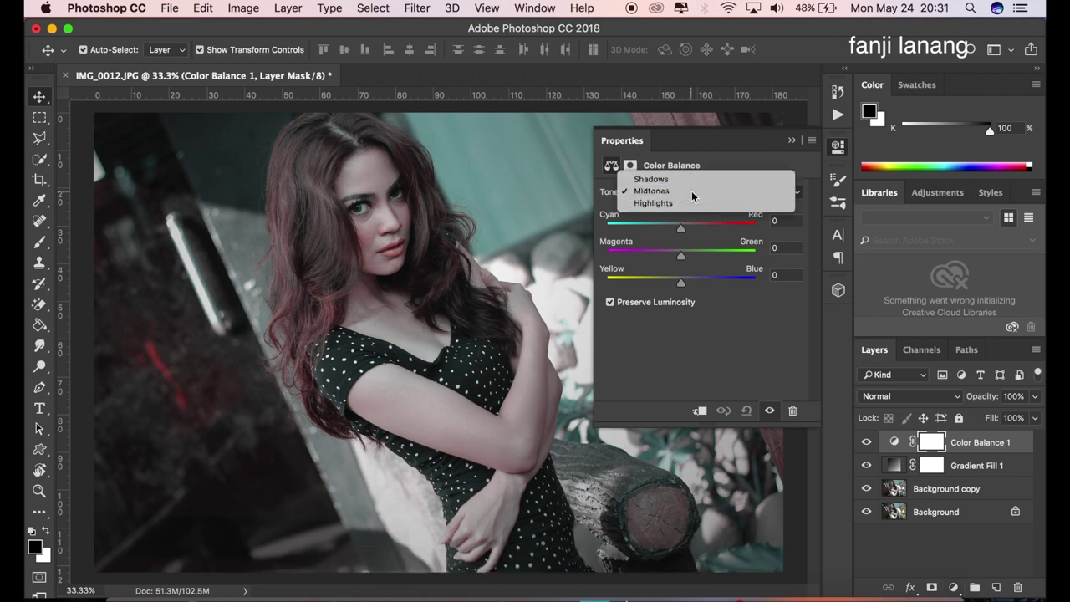
left_click(691, 191)
mouse_move(681, 227)
left_mouse_down()
mouse_move(691, 232)
mouse_move(685, 249)
left_mouse_up()
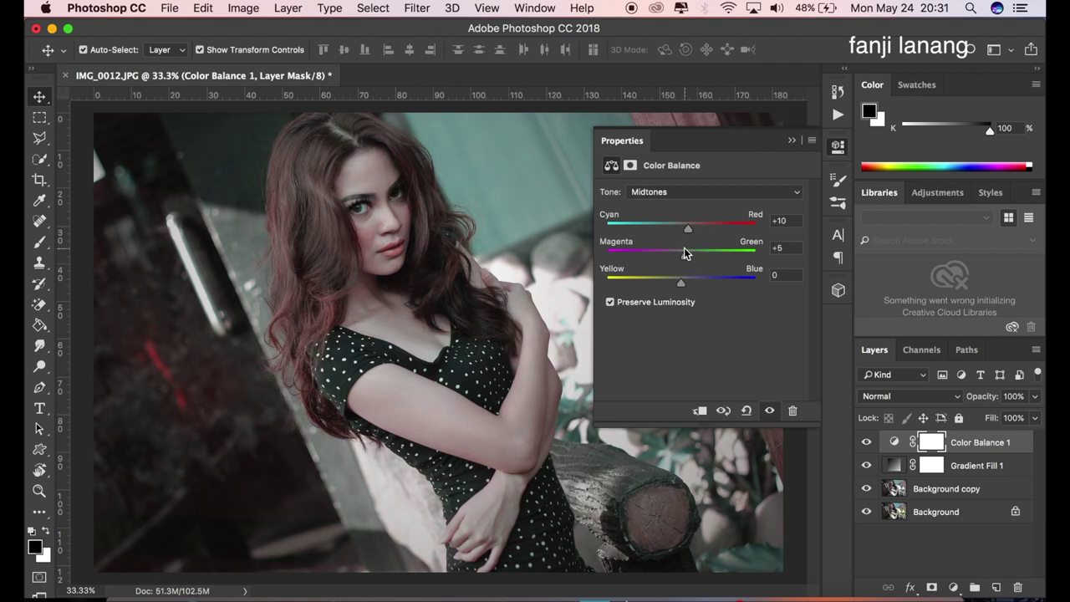
Set Color Balance Highlights to Cyan-Red -10 and Yellow-Blue +11.
left_click(686, 192)
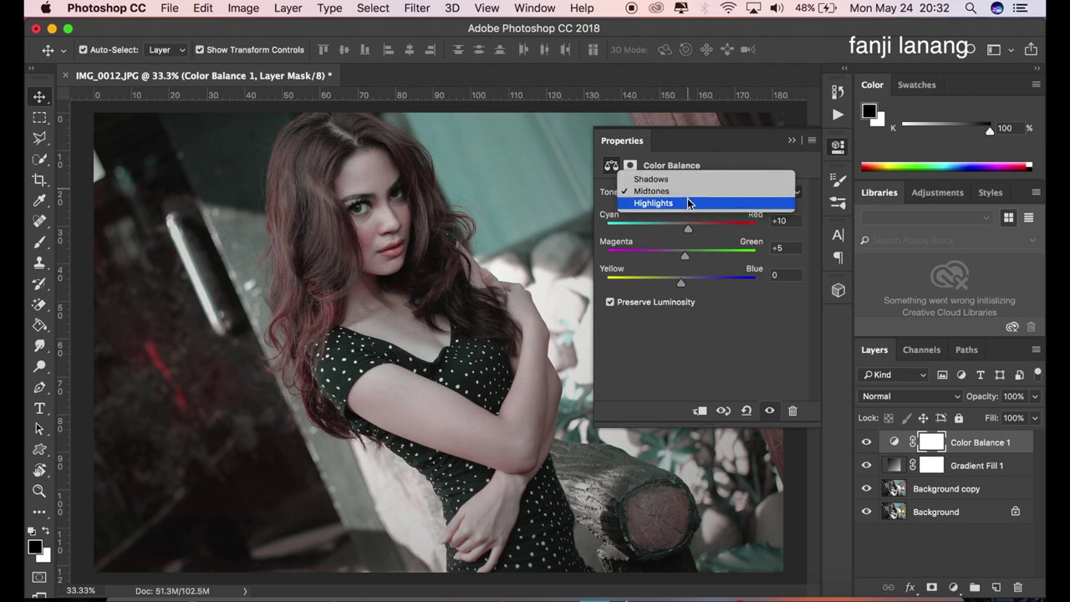
left_click(688, 202)
left_click(675, 224)
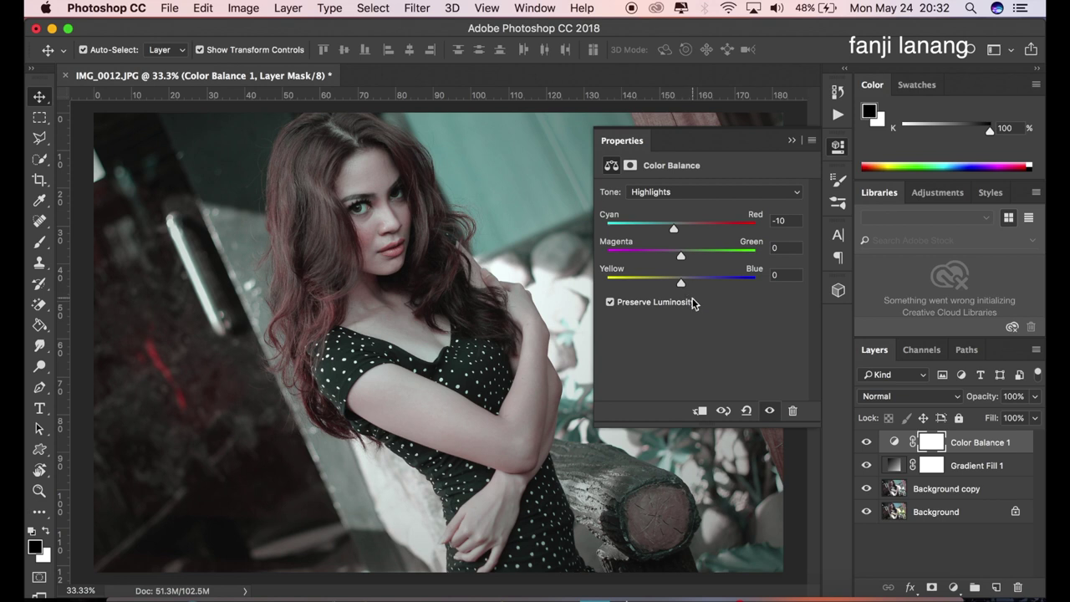
left_click_drag(688, 283, 689, 285)
left_click(792, 144)
left_click(867, 443)
left_click(868, 444)
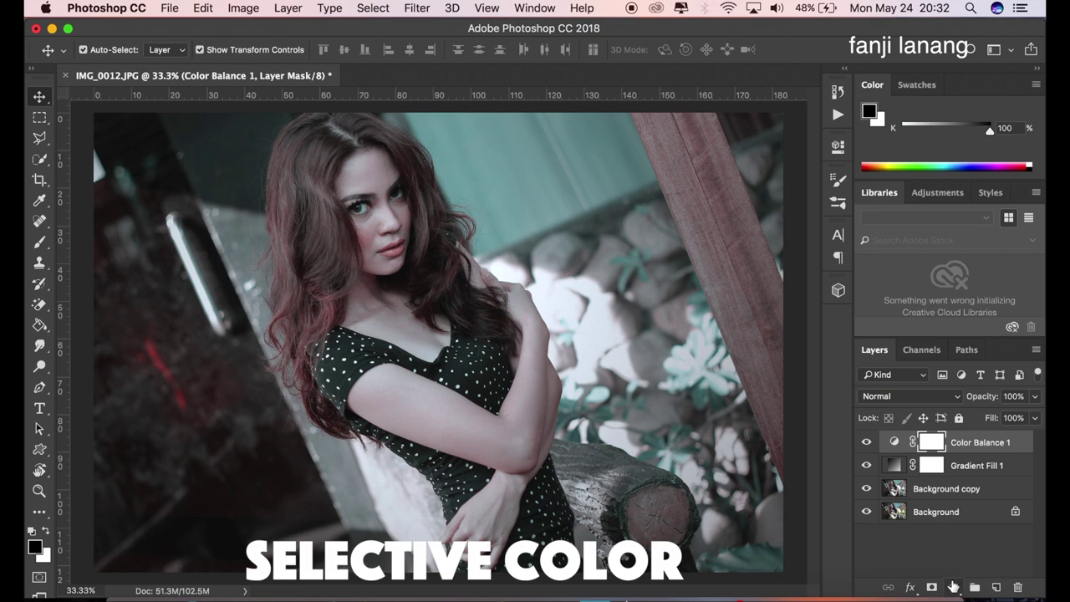
Add a Selective Color layer with Reds set to Cyan -100 and Magenta -15.
left_click(953, 586)
left_click(963, 556)
left_click(659, 210)
left_click_drag(674, 242, 576, 256)
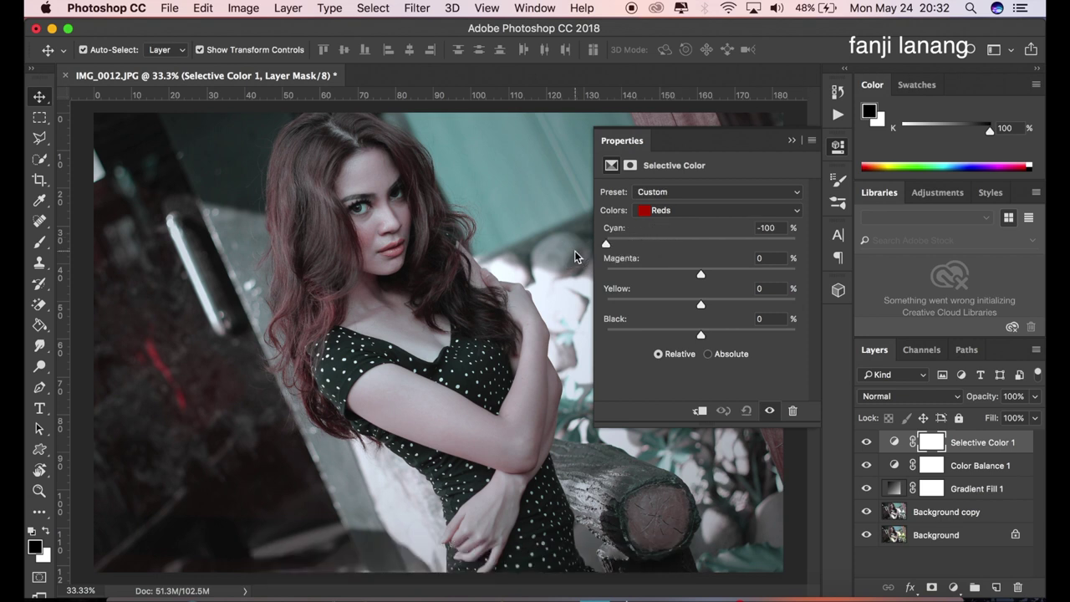
left_click(688, 275)
left_click_drag(688, 275, 688, 278)
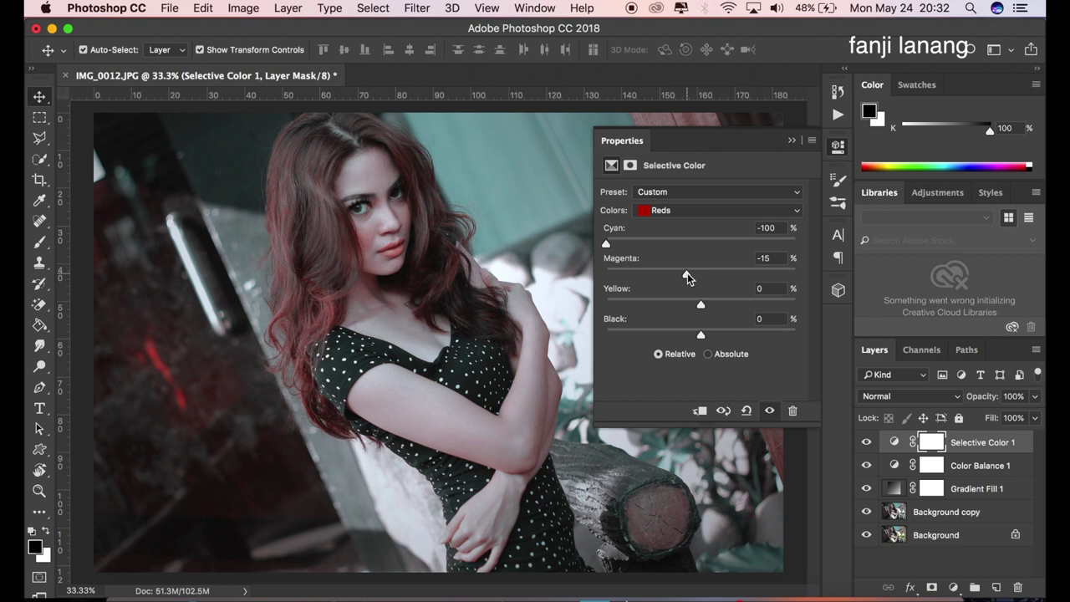
Set Selective Color Yellows to Cyan -99 and Yellow +94.
left_click(698, 211)
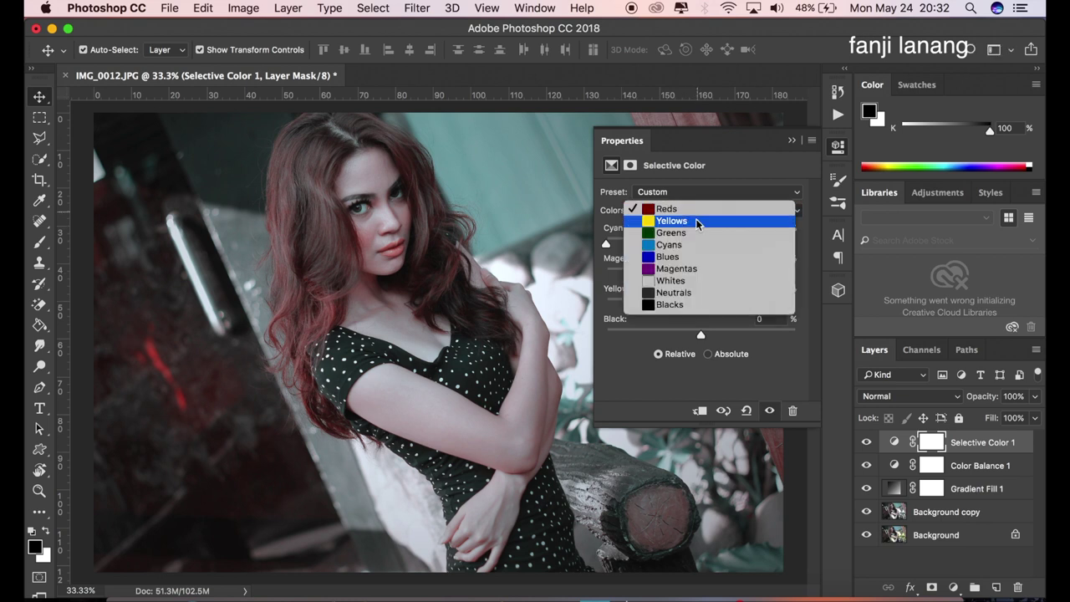
left_click(694, 219)
left_click_drag(682, 244, 608, 244)
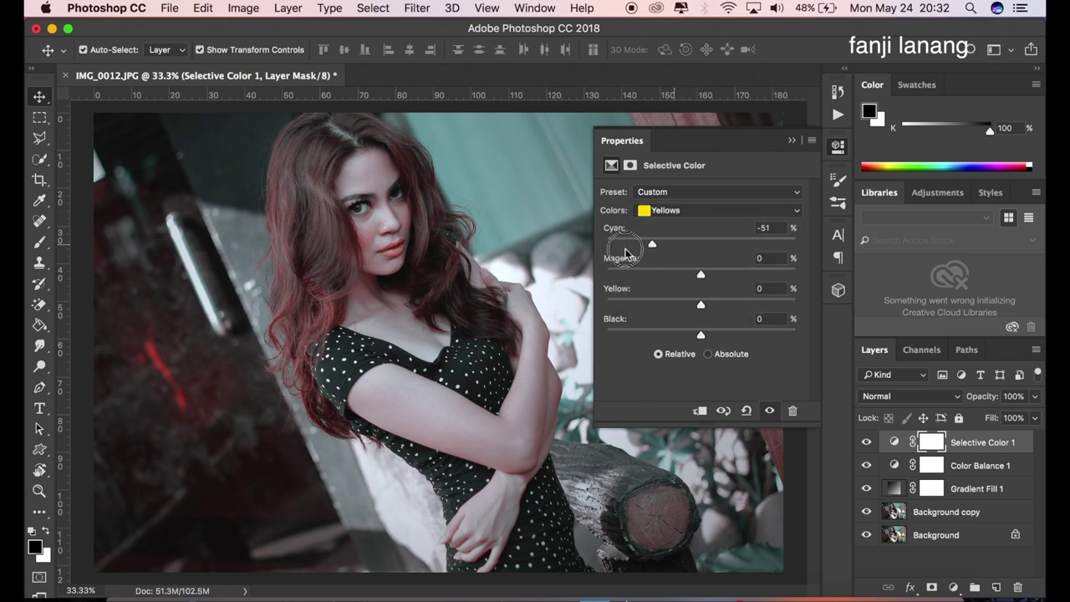
left_click_drag(702, 304, 799, 309)
Set Selective Color Cyans to Cyan +40, Magenta +100 and Yellow -100.
left_click(729, 211)
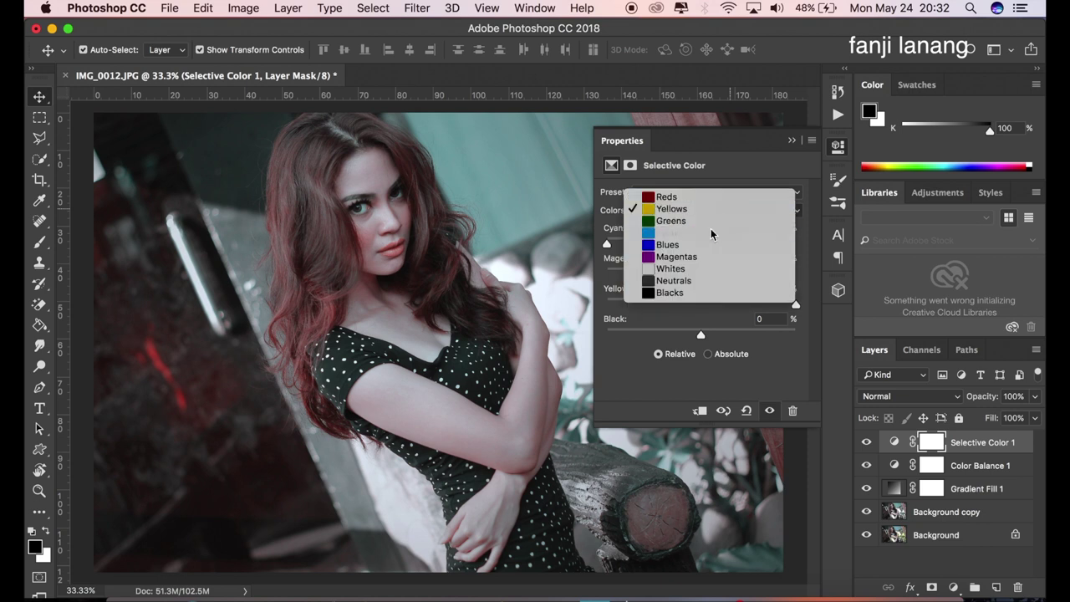
left_click(711, 234)
mouse_move(701, 242)
left_mouse_down()
mouse_move(739, 245)
mouse_move(776, 276)
mouse_move(798, 276)
left_mouse_up()
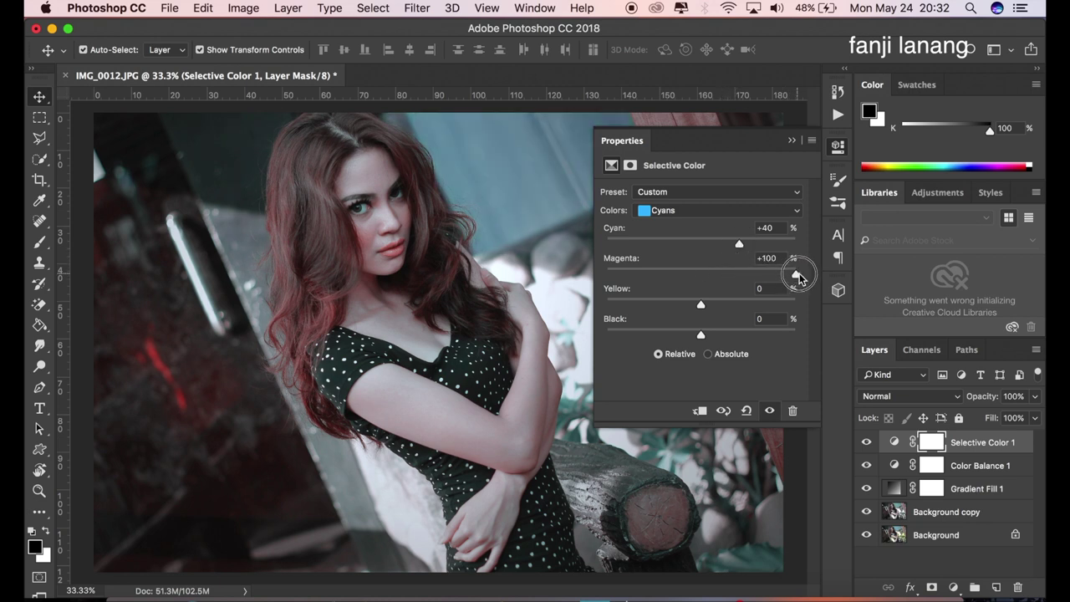
left_click(672, 304)
left_click_drag(671, 304, 607, 310)
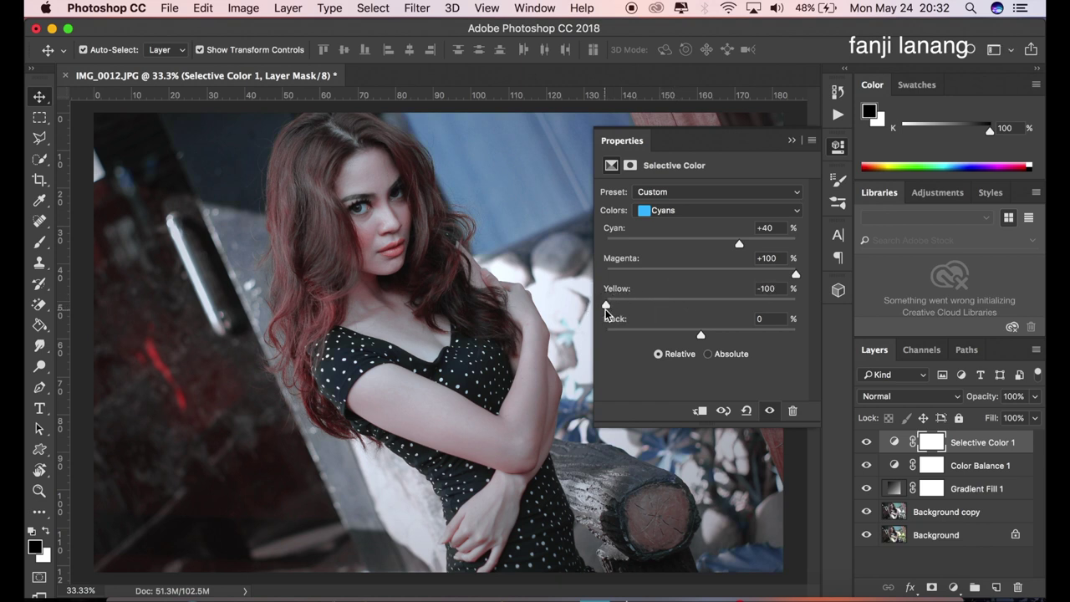
Set Selective Color Blacks to Cyan +10 and Magenta +10.
left_click(658, 212)
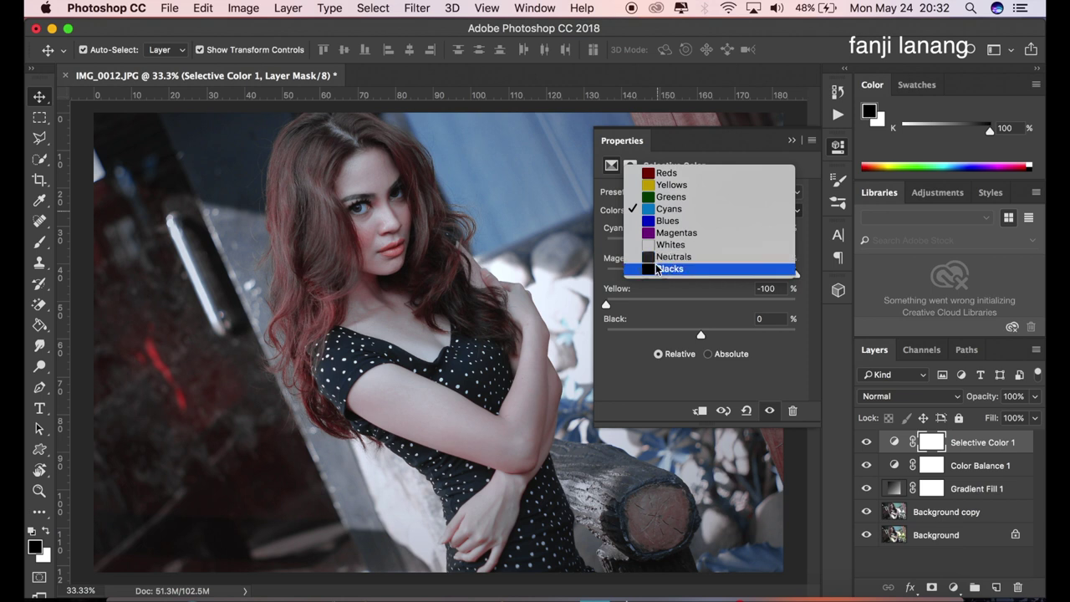
left_click(657, 269)
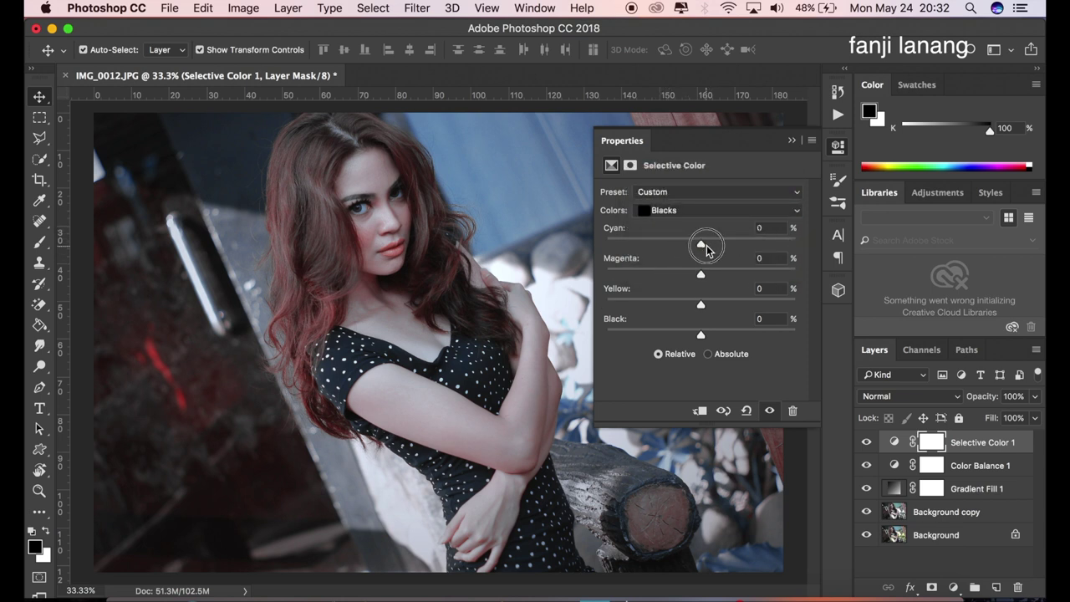
left_click_drag(707, 249, 711, 285)
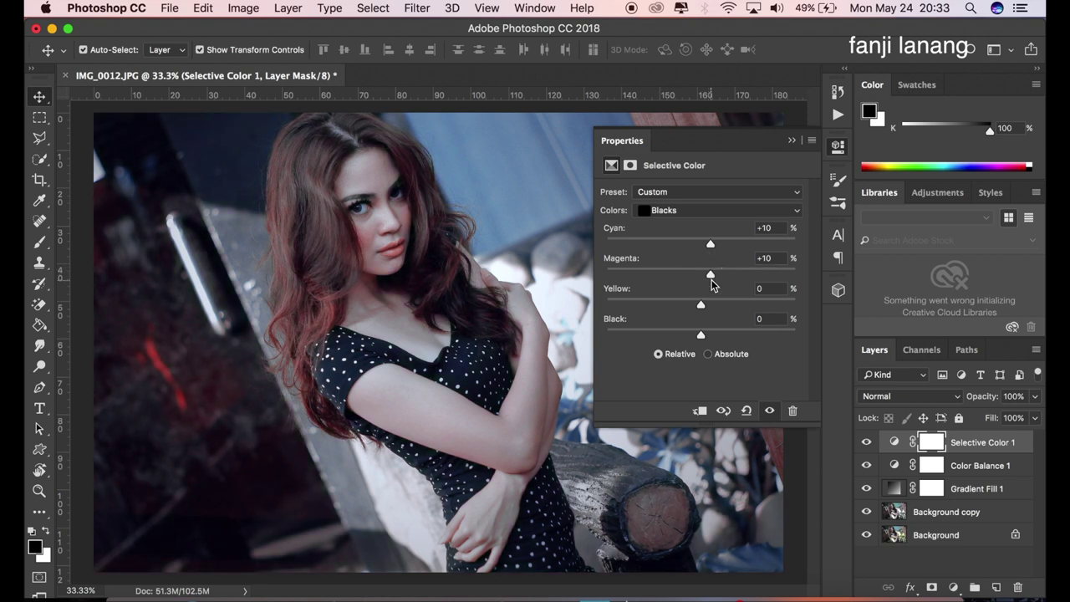
left_click(794, 143)
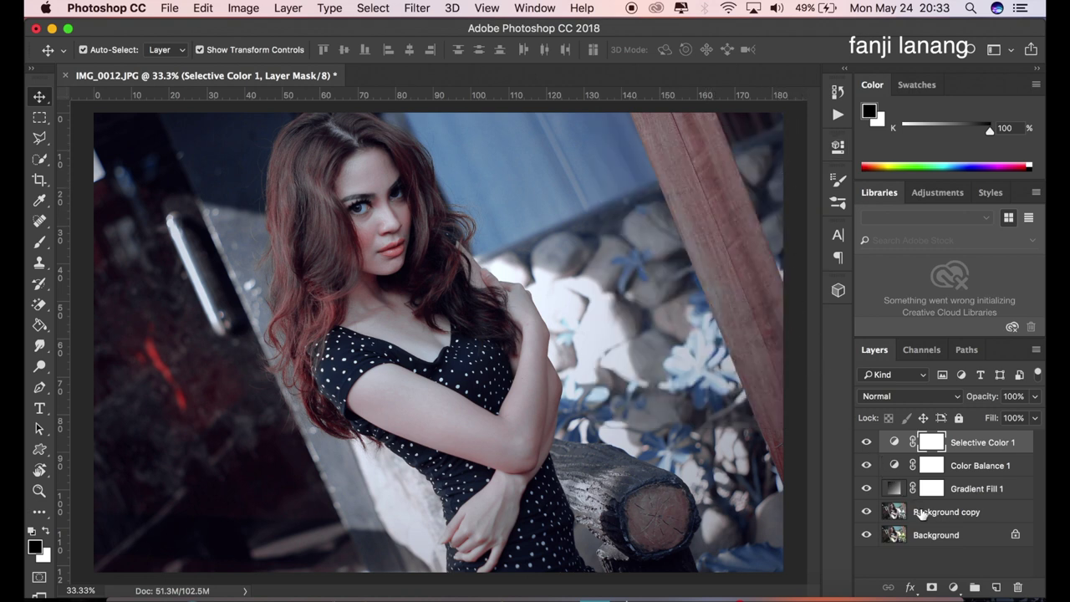
Add a Curves layer with a lifted RGB black point and an S-shaped contrast curve.
left_click(954, 588)
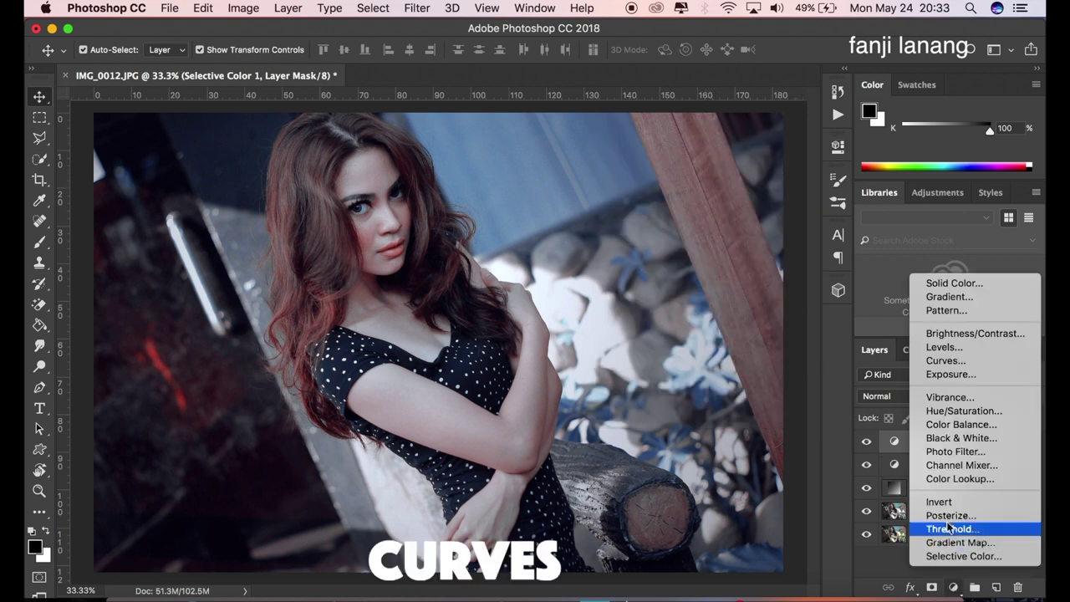
left_click(944, 361)
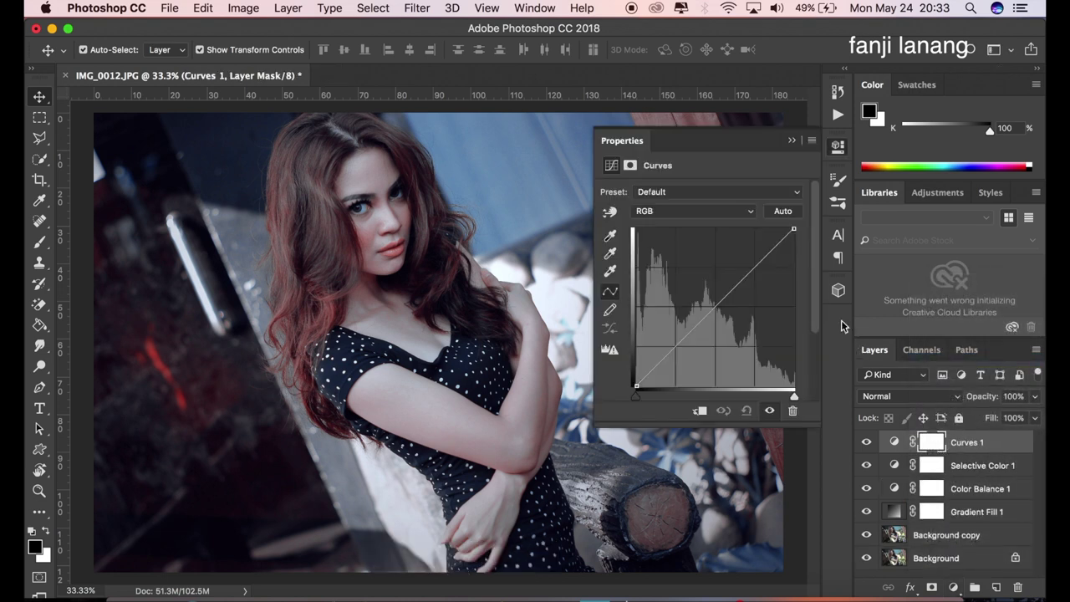
left_click(684, 214)
left_click(689, 213)
left_click_drag(637, 386, 634, 379)
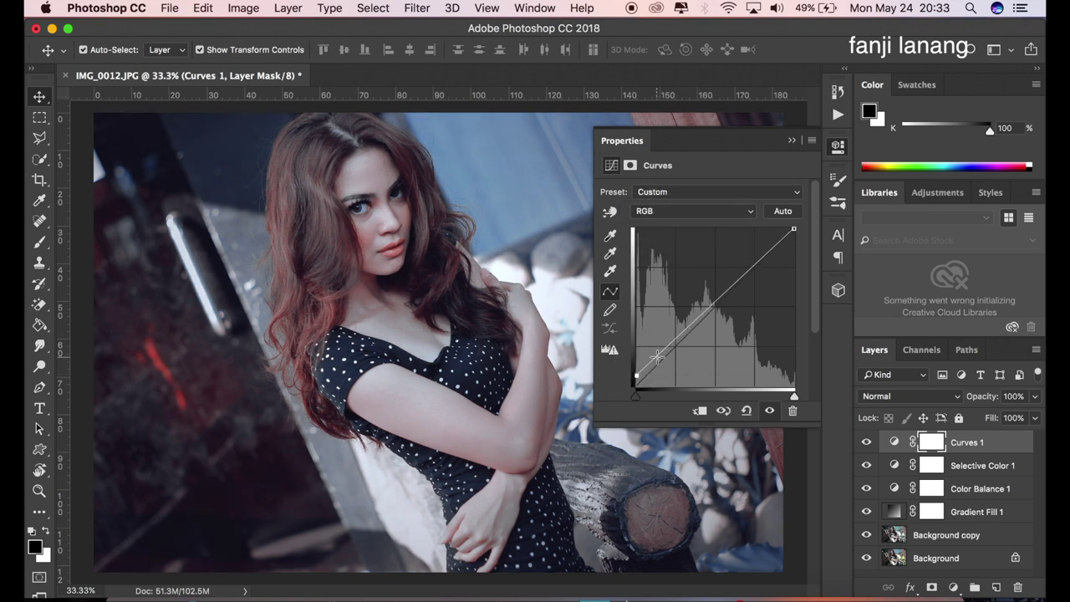
left_click_drag(673, 342, 673, 355)
left_click_drag(711, 319, 716, 307)
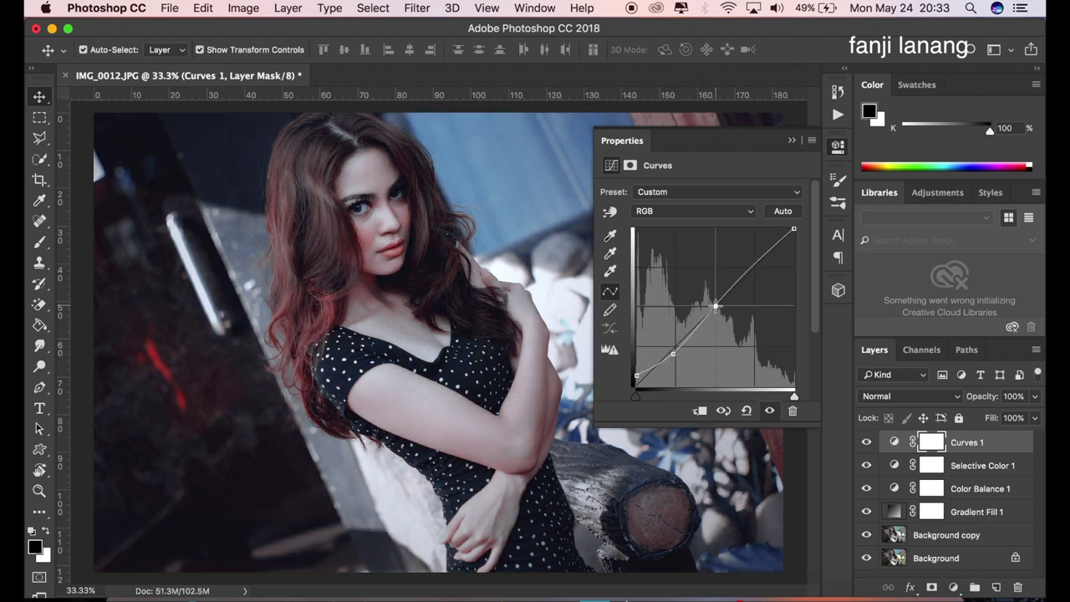
Pull the Blue channel curve's top endpoint down to reduce blue highlights.
left_click(674, 211)
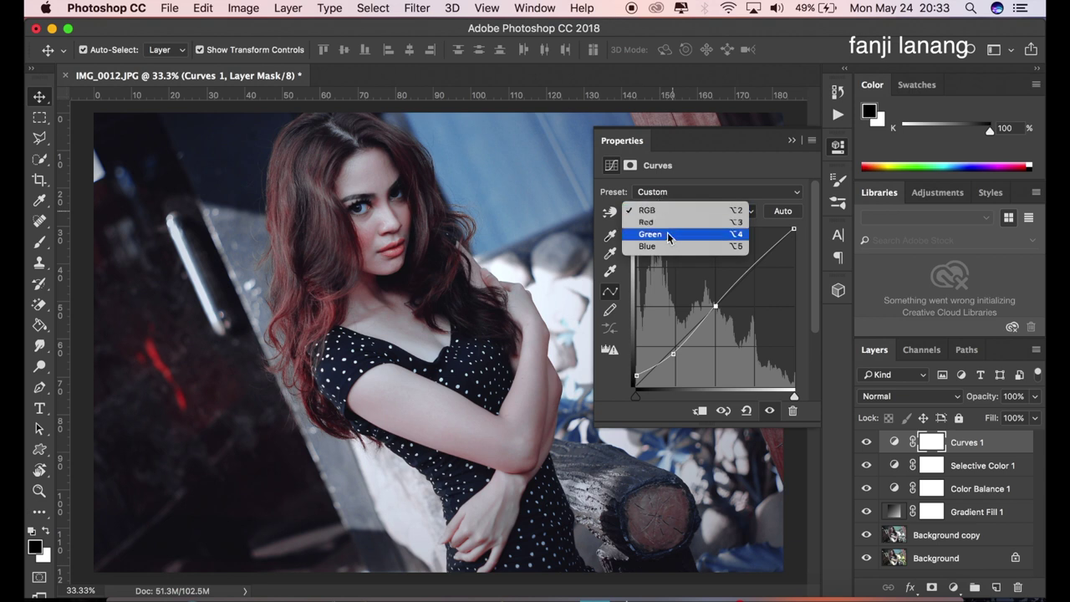
left_click(669, 244)
left_click_drag(794, 228, 803, 243)
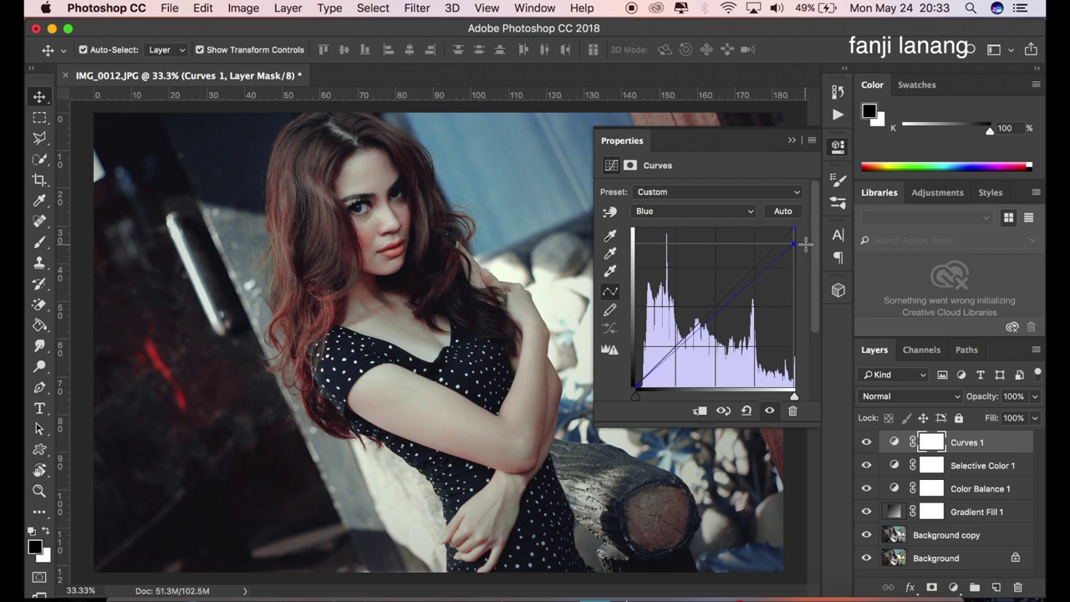
left_click(789, 138)
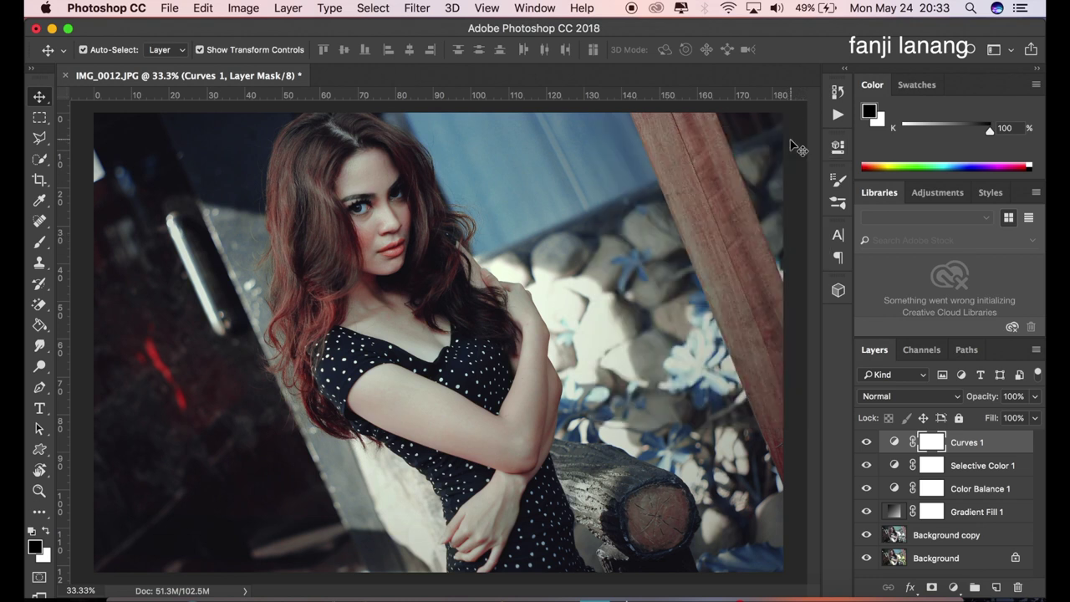
On a new Layer 1, stamp a white 500 px signature brush at bottom-left.
left_click(867, 442)
left_click(867, 442)
left_click(996, 587)
key("x")
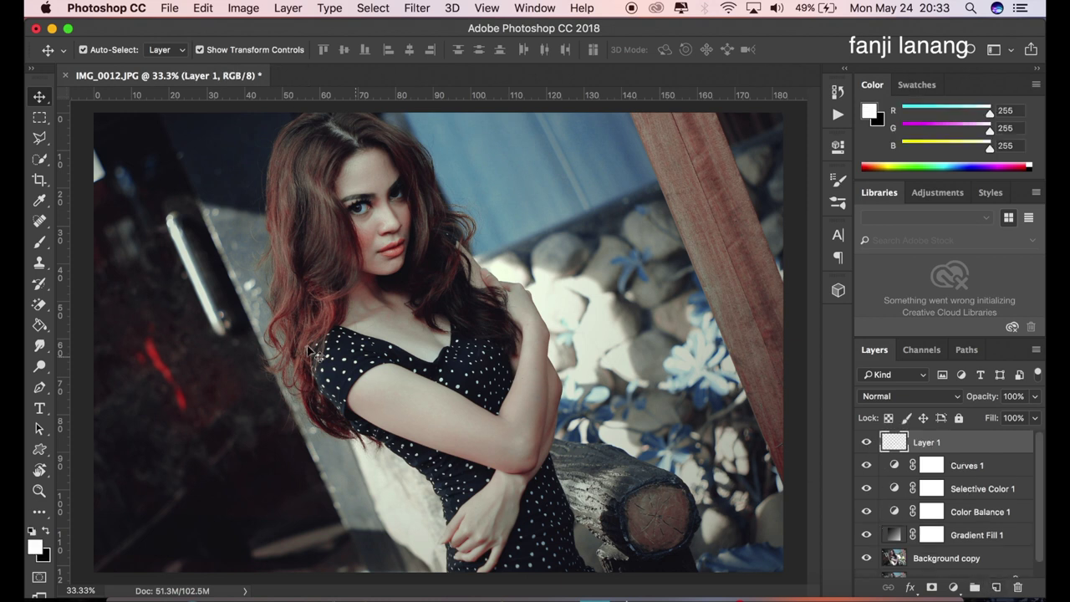
left_click(45, 243)
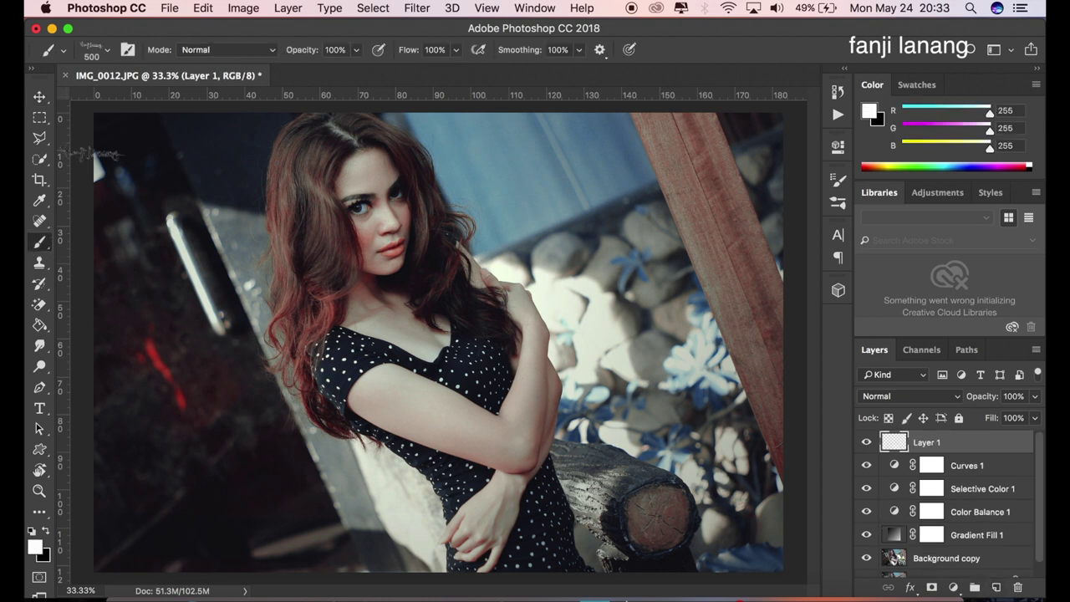
left_click(107, 53)
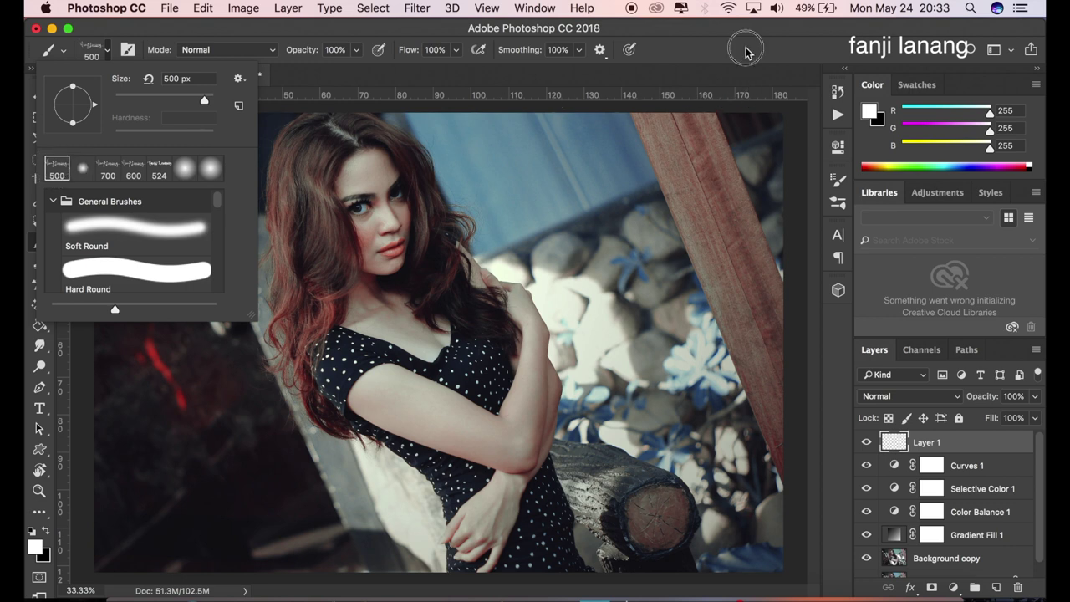
left_click(747, 52)
left_click(146, 547)
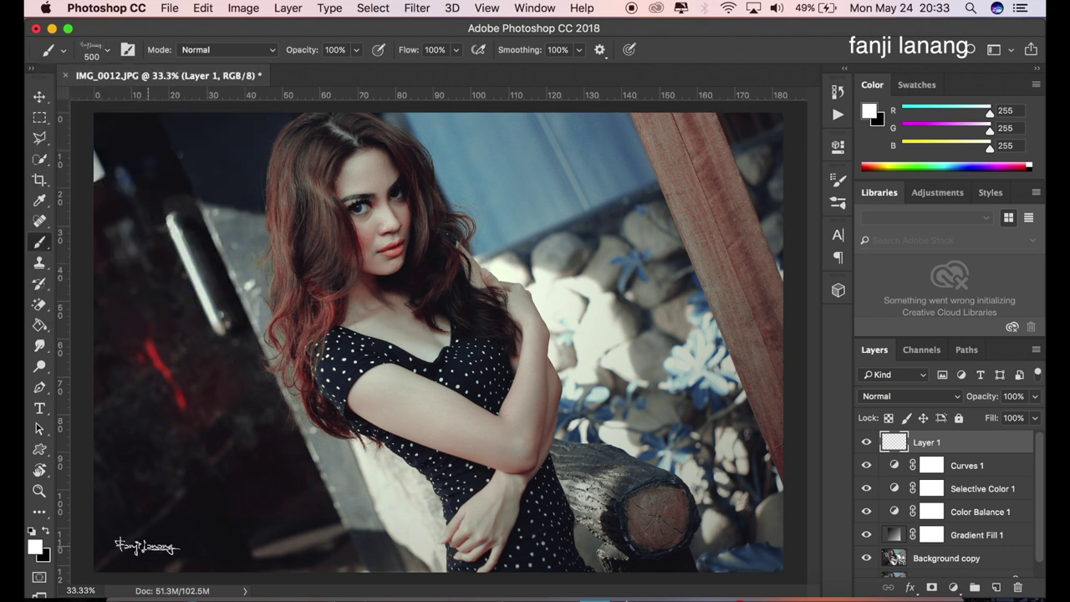